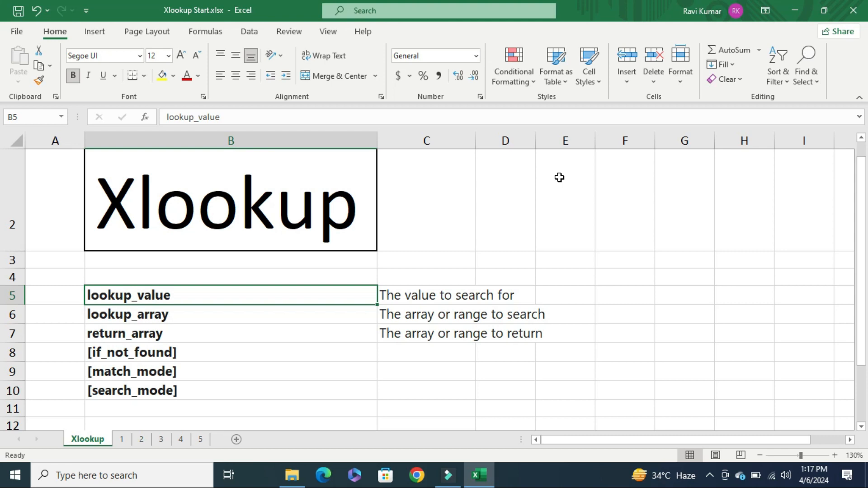
key("Up")
key("Right")
type("=")
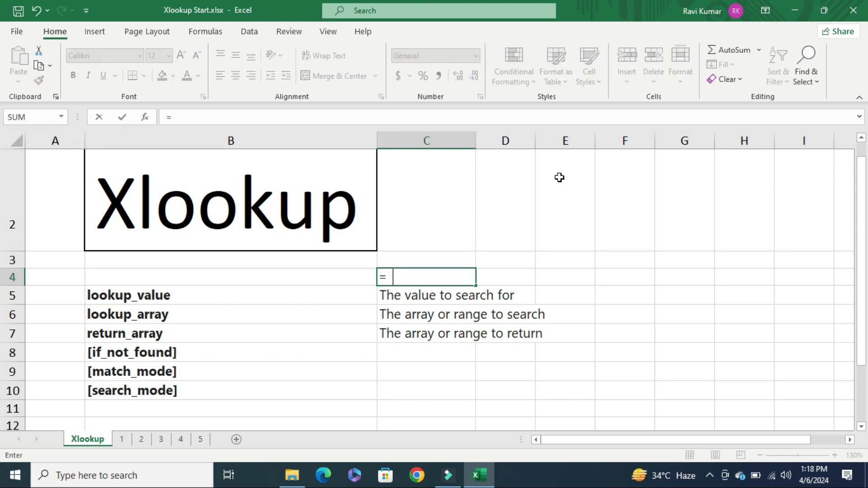
type("XL")
key("Tab")
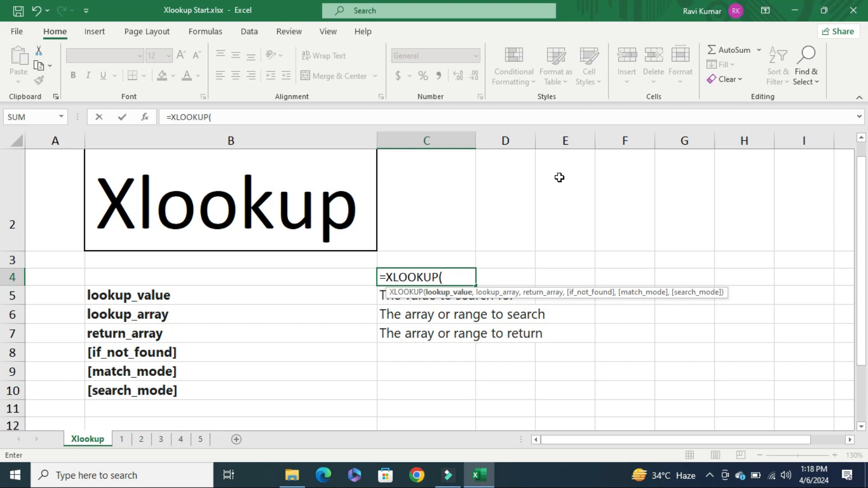
type(",")
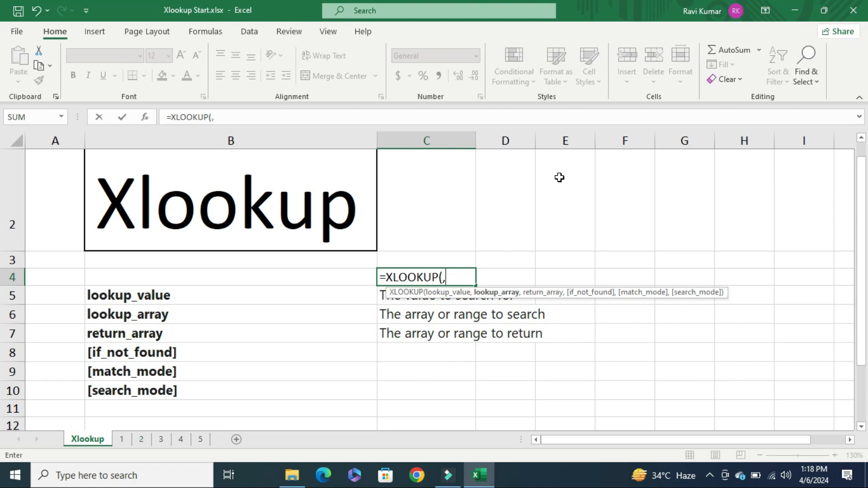
key("Escape")
Step: Examine the lookup_array and return_array descriptions and the employee revenue lookup example on sheet 1
left_click(408, 317)
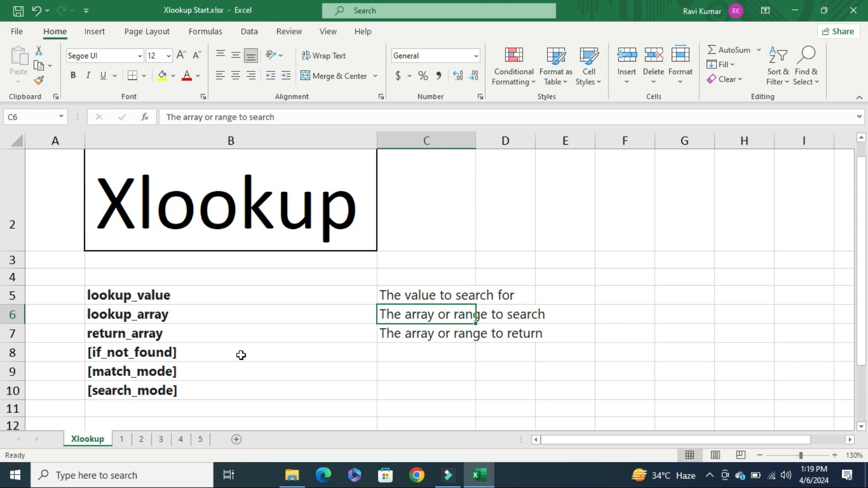
left_click(209, 340)
left_click_drag(397, 336, 398, 335)
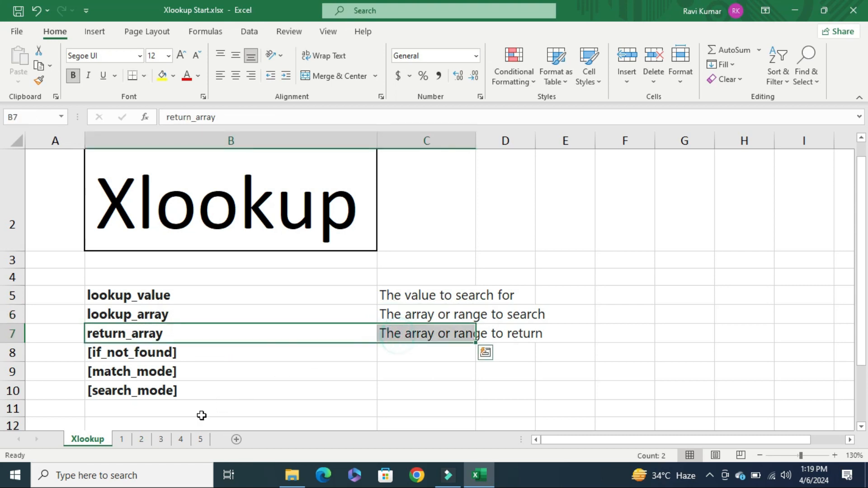
left_click(121, 439)
left_click(459, 265)
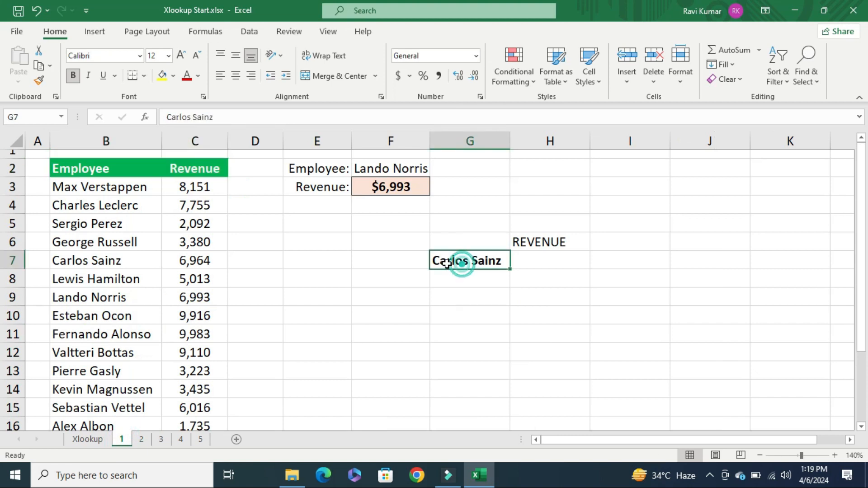
left_click(534, 253)
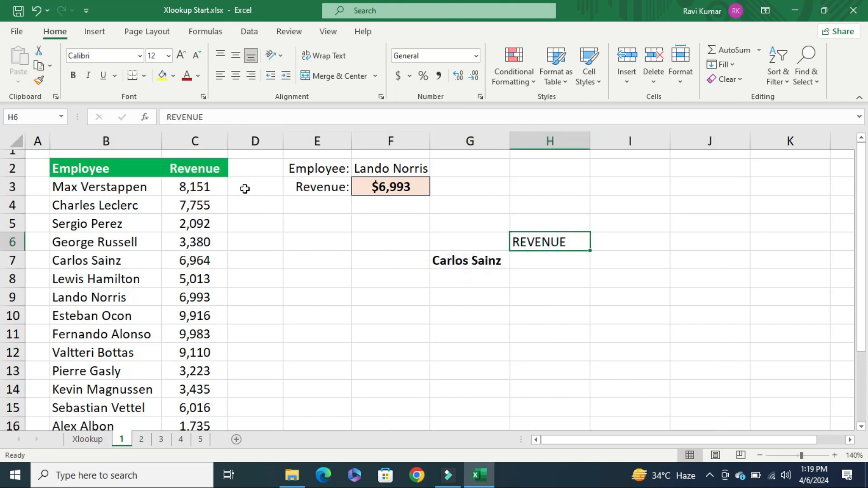
left_click_drag(75, 175, 180, 350)
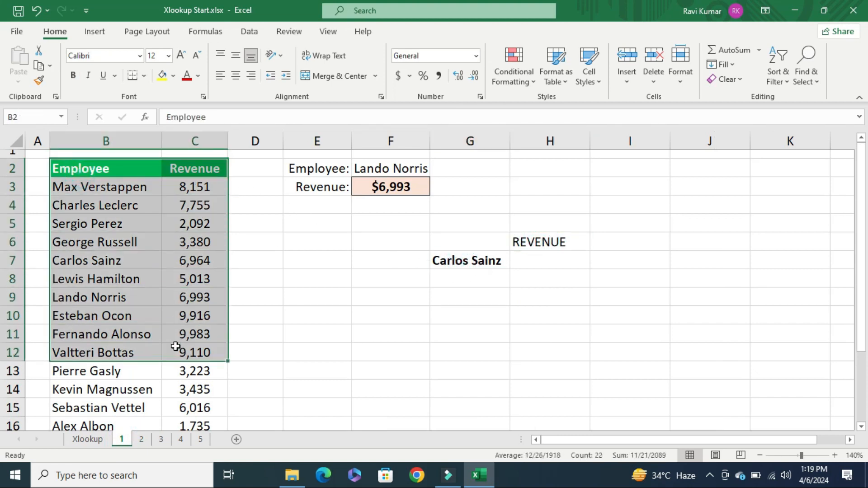
left_click(480, 260)
left_click(72, 220)
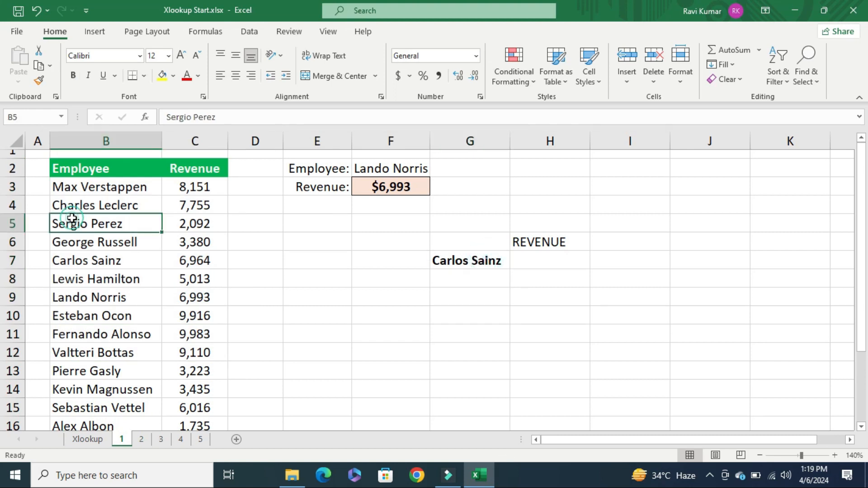
left_click(179, 169)
left_click(523, 246)
left_click(536, 258)
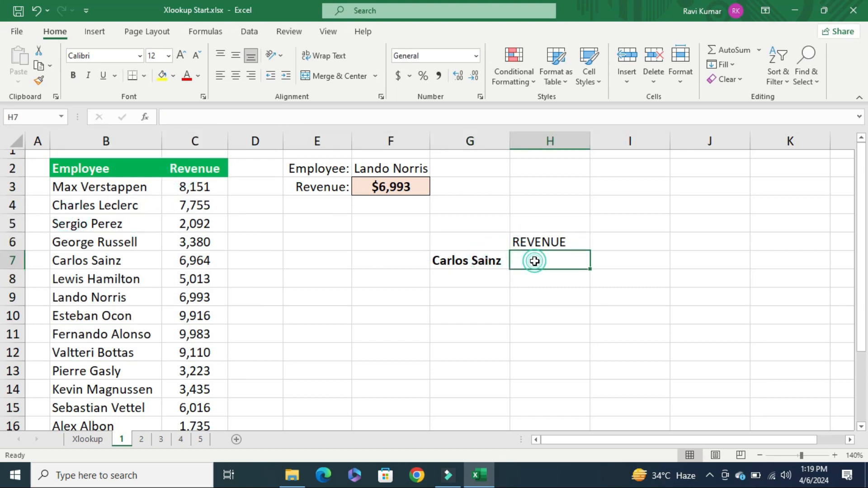
left_click(183, 143)
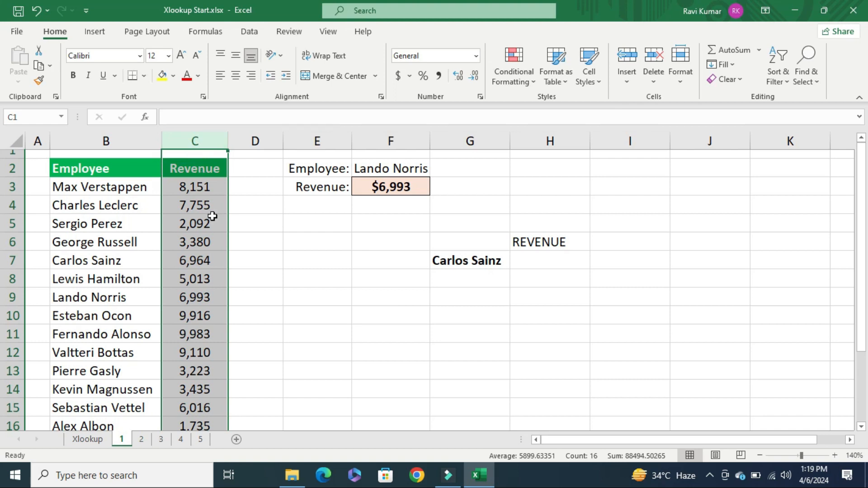
Step: Return to the Xlookup sheet and examine the optional arguments if_not_found, match_mode and search_mode
key("ctrl+Page_Up")
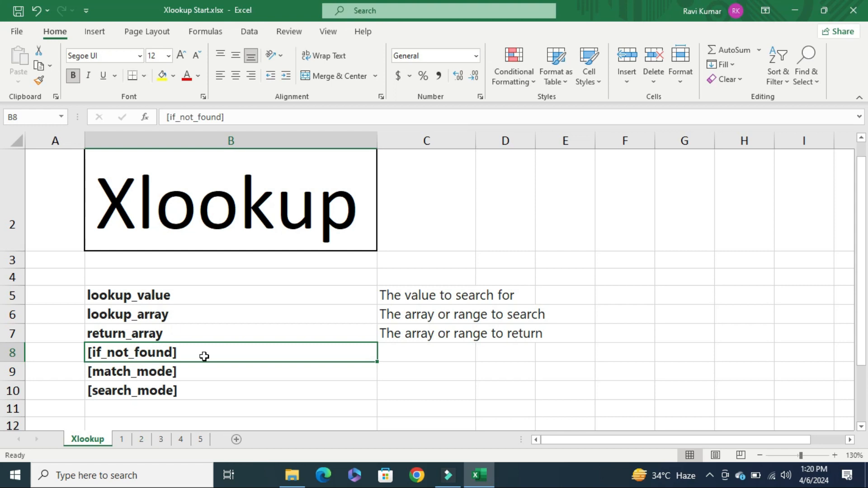
left_click(188, 393)
left_click(202, 355)
left_click(189, 378)
left_click(193, 390)
left_click(198, 371)
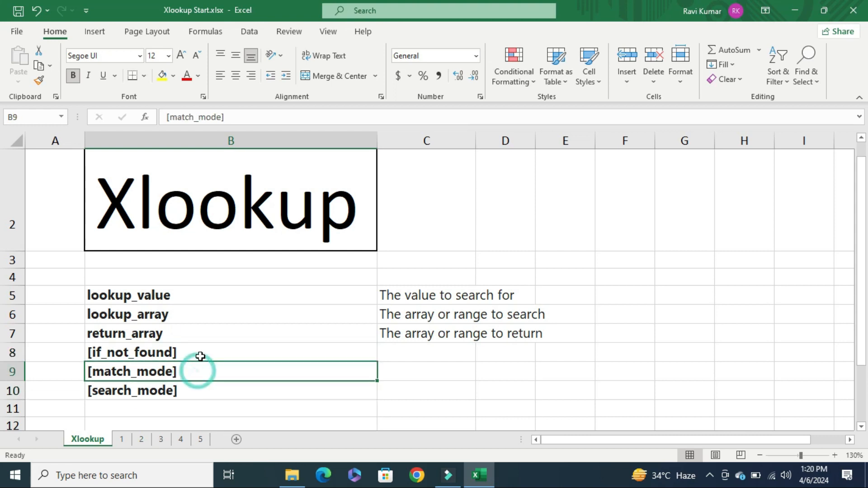
left_click(198, 355)
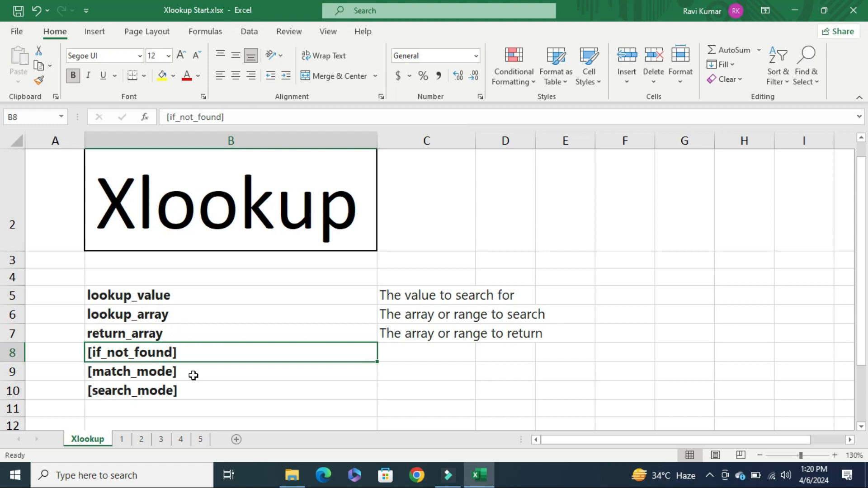
Step: On sheet 1, start an XLOOKUP formula in cell F3 with F2 as the lookup value
left_click(122, 441)
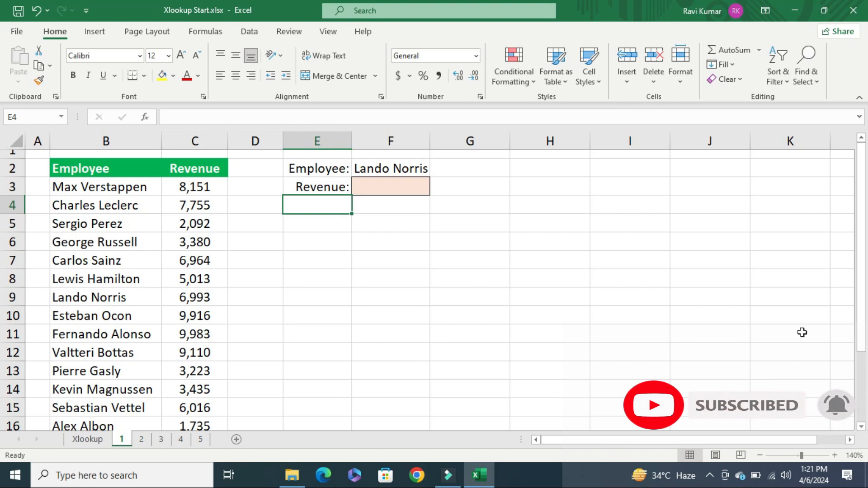
key("Up")
key("Right")
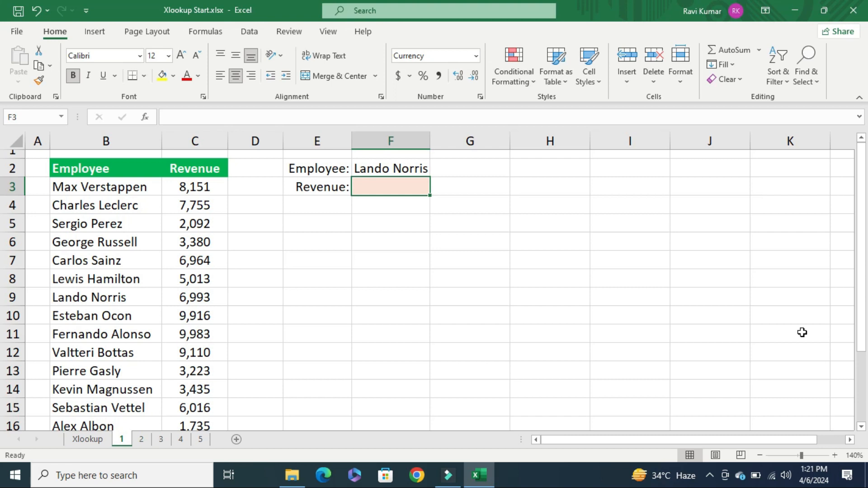
type("=XLOOKUP(")
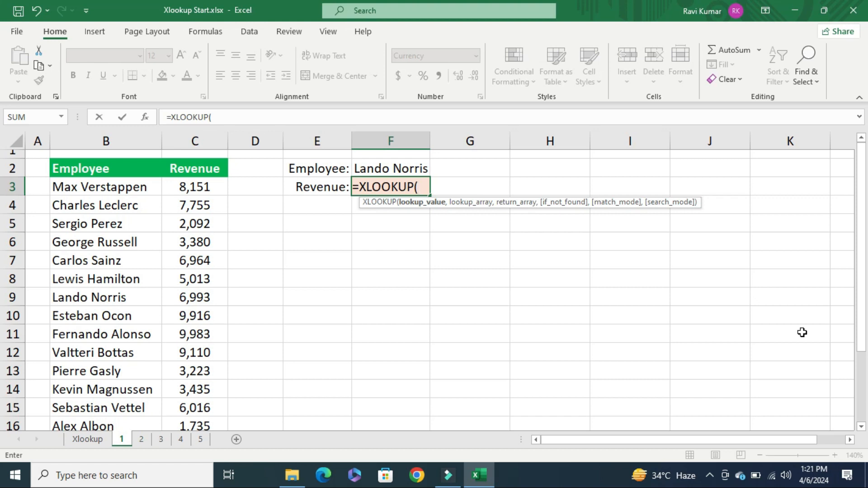
key("Up")
type(",")
Step: Set the lookup array of the XLOOKUP formula to the employee names in B3:B17
key("Left")
key("Left")
key("Left")
key("Left")
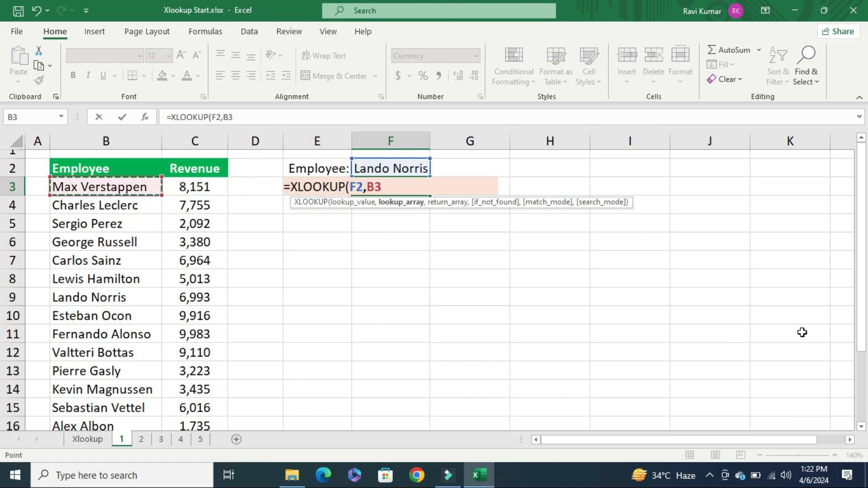
key("ctrl+shift+Down")
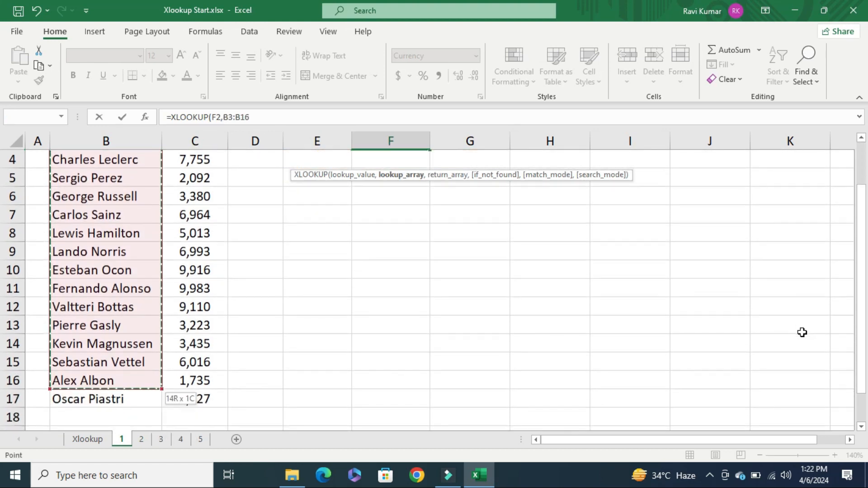
key("shift+Down")
type(",")
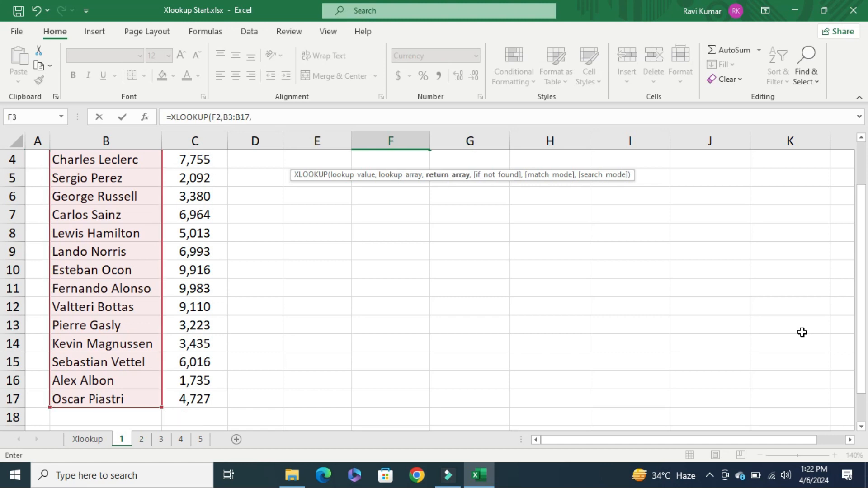
Step: Set the return array to the revenue values in C3:C17 and complete the XLOOKUP formula
scroll(733, 331, "up", 1)
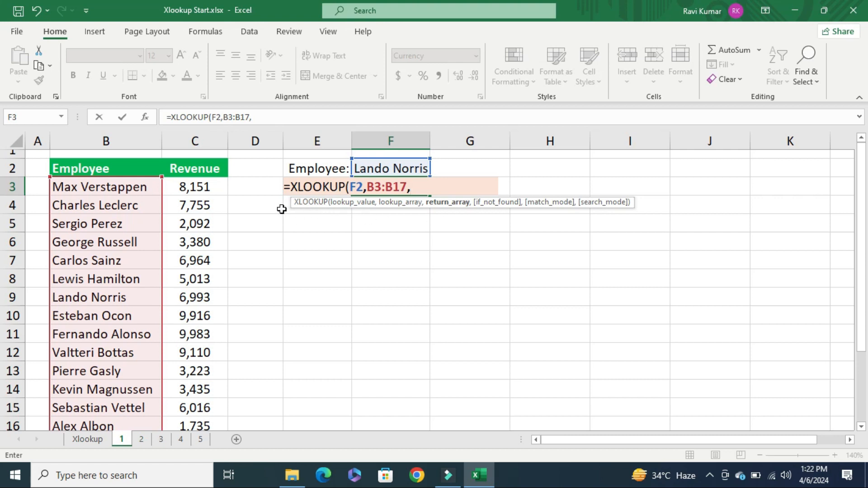
left_click(203, 186)
key("ctrl+shift+Down")
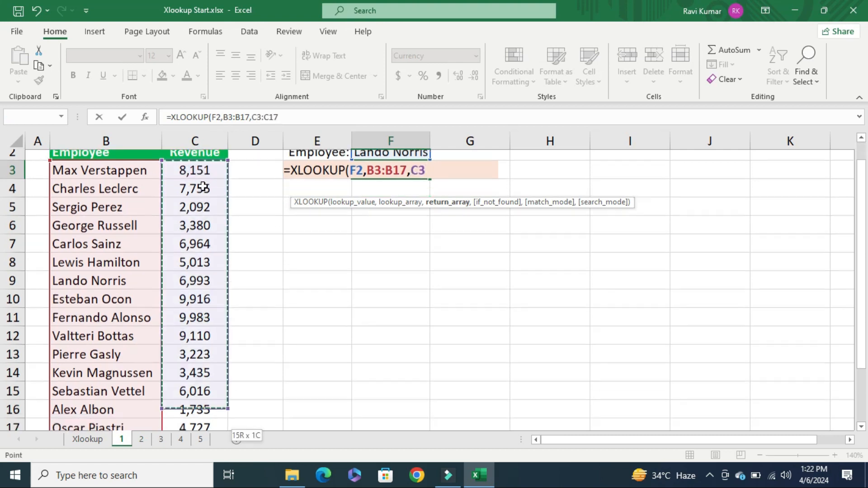
type(")")
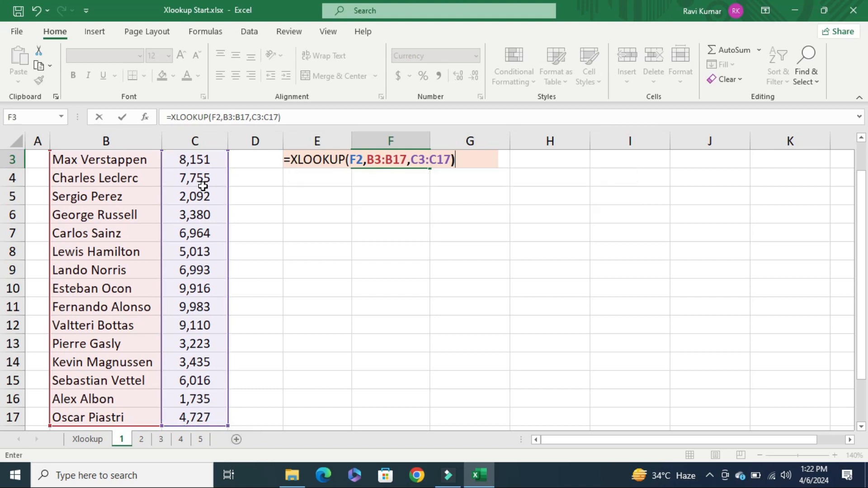
key("Return")
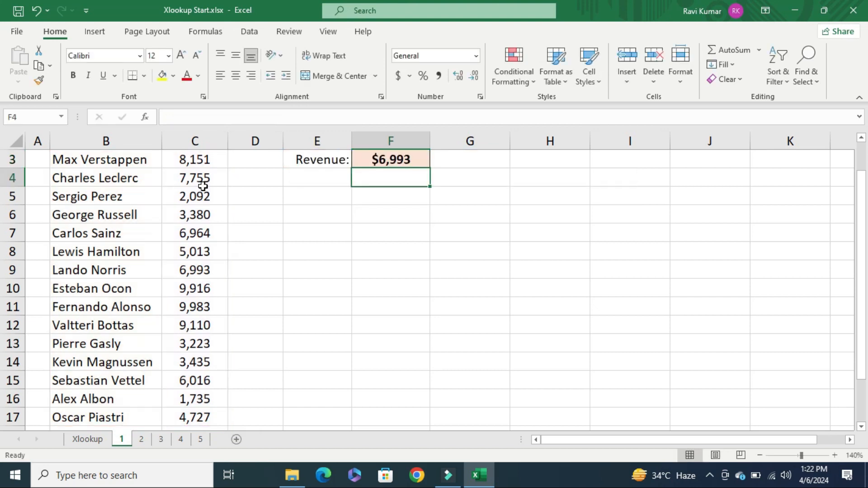
Step: Compare the looked-up revenue in F3 with the employee rows B7:C7 and B9:C9 of the table
scroll(203, 186, "up", 1)
left_click(337, 168)
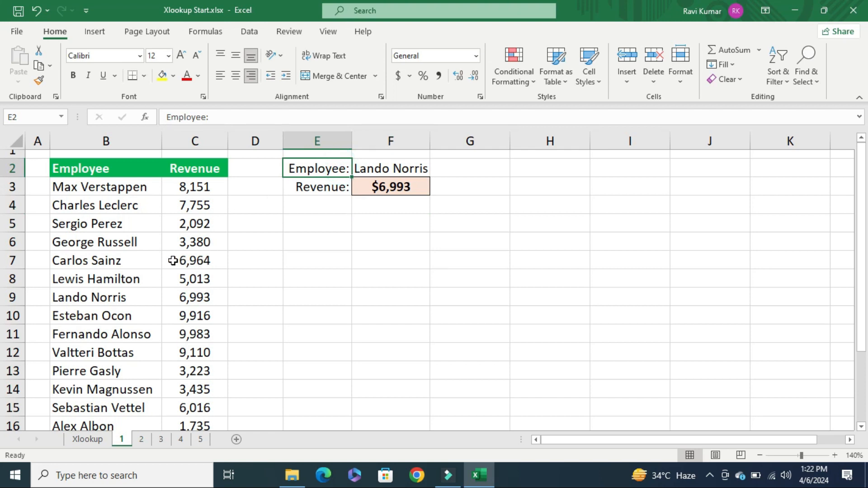
left_click(142, 260)
left_click_drag(142, 260, 180, 260)
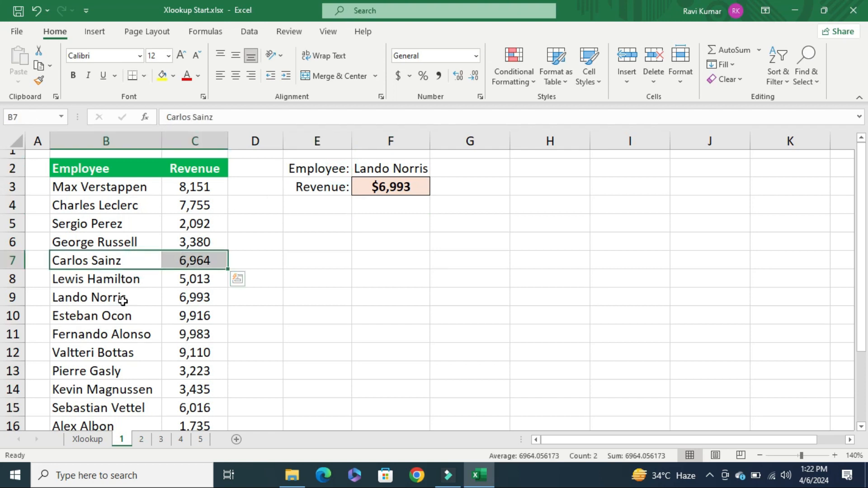
left_click_drag(124, 299, 190, 299)
left_click(380, 220)
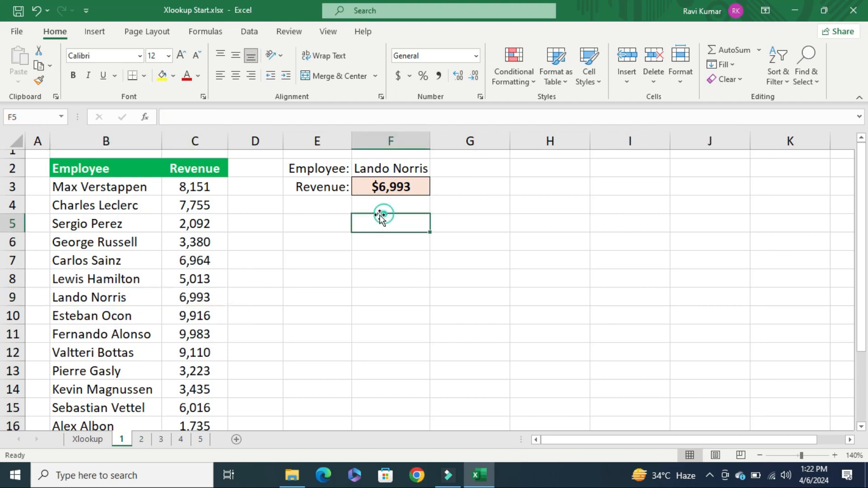
left_click(301, 207)
left_click(402, 243)
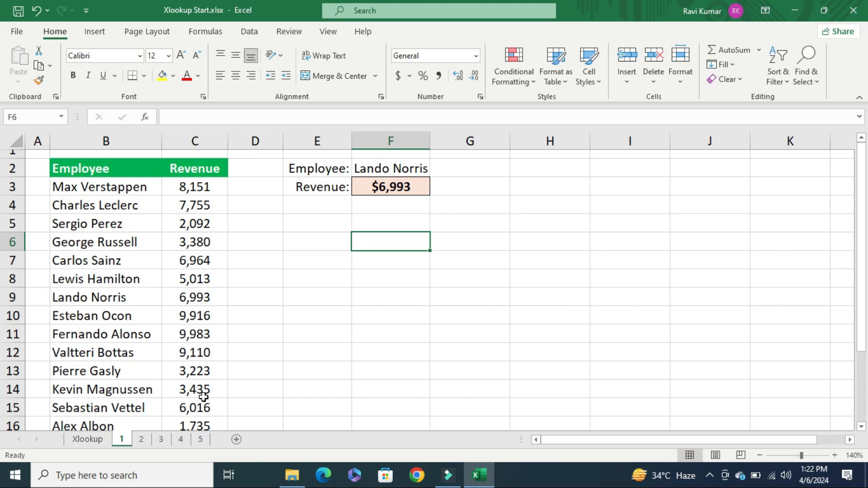
Step: On sheet 2, enter the label "WILDCARD SEARCHING" in cell H3
left_click(141, 440)
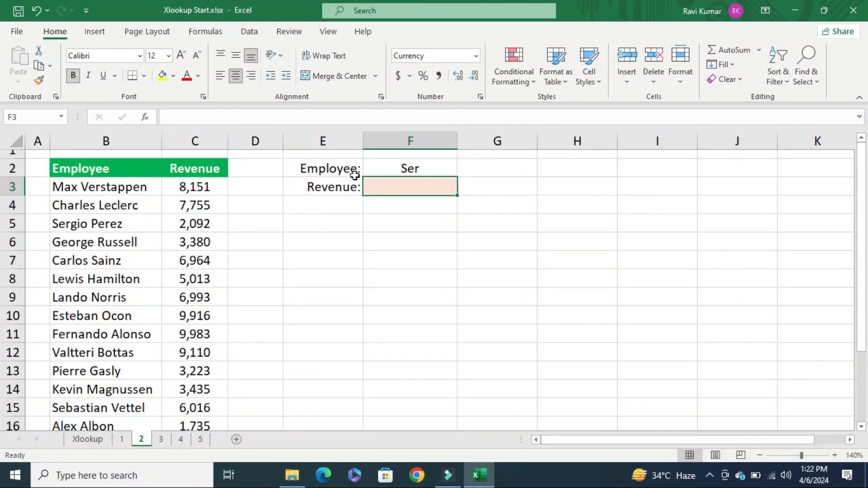
left_click(357, 173)
left_click(599, 191)
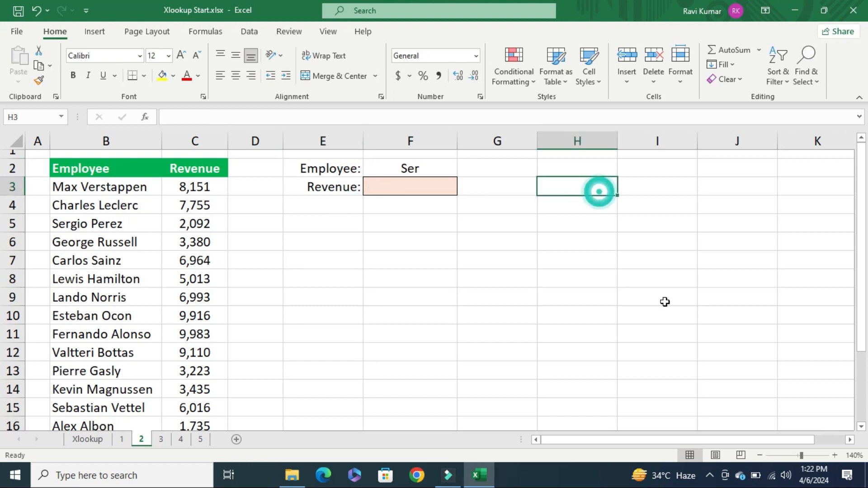
type("WILDCARD SEARCHING")
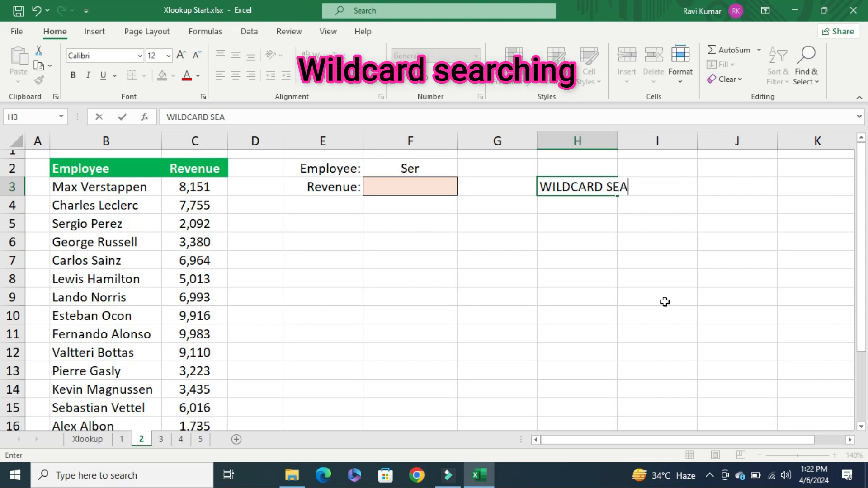
key("Return")
Step: Examine the partial employee name in F2 and the list of full names in the Employee column
key("Left")
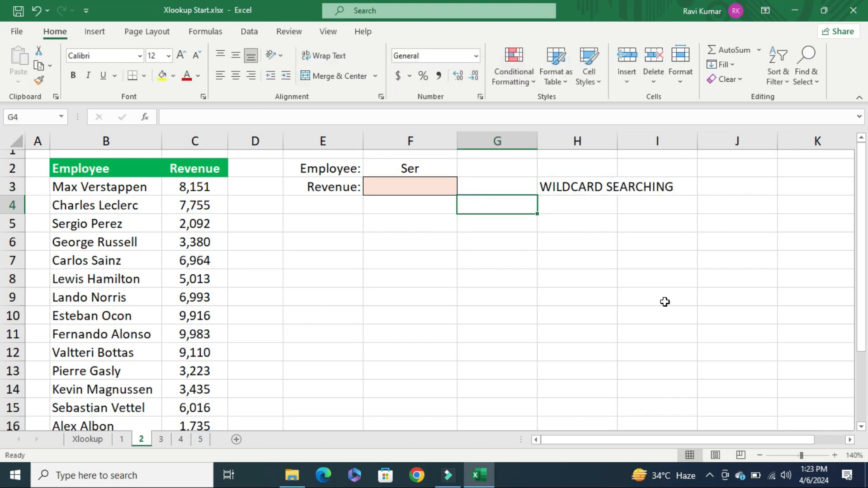
key("Left")
key("Up")
key("Up")
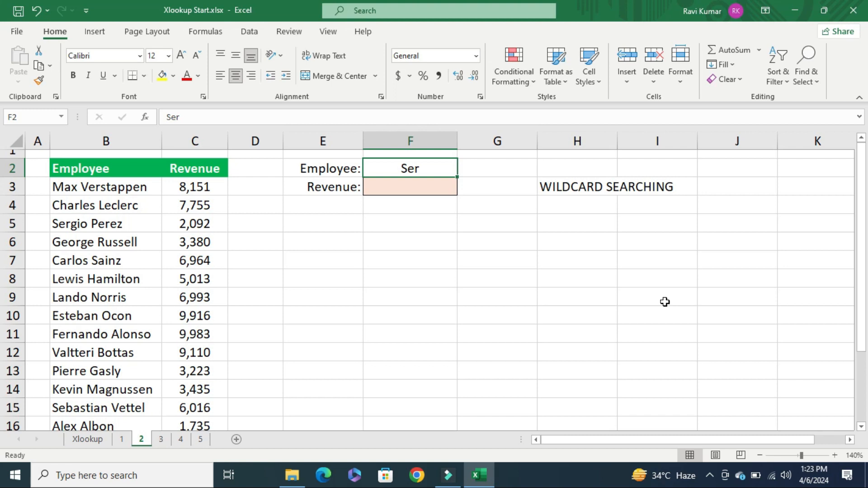
key("Down")
key("Left")
key("Left")
key("Left")
key("Left")
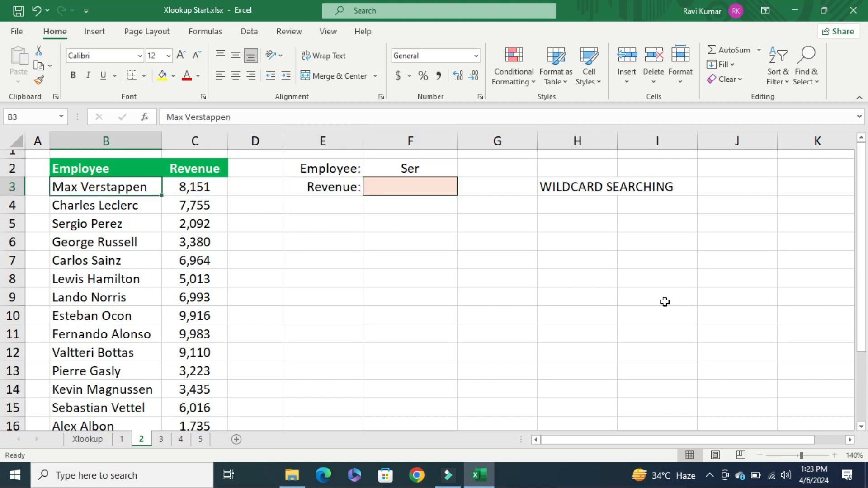
key("ctrl+Down")
key("Down")
key("Down")
key("Up")
key("Up")
key("ctrl+Up")
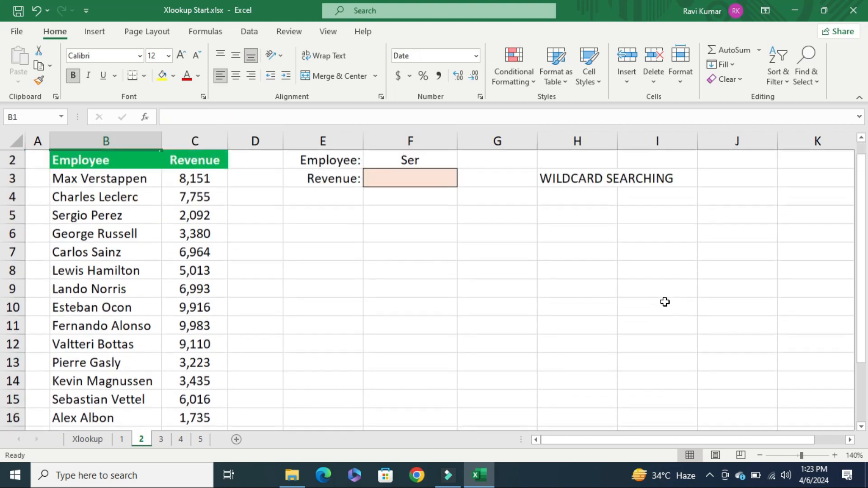
Step: Start an XLOOKUP formula in F3 with the partial employee name in F2 as the lookup value
key("Down")
key("Right")
key("Right")
key("Right")
key("Right")
key("Right")
key("Left")
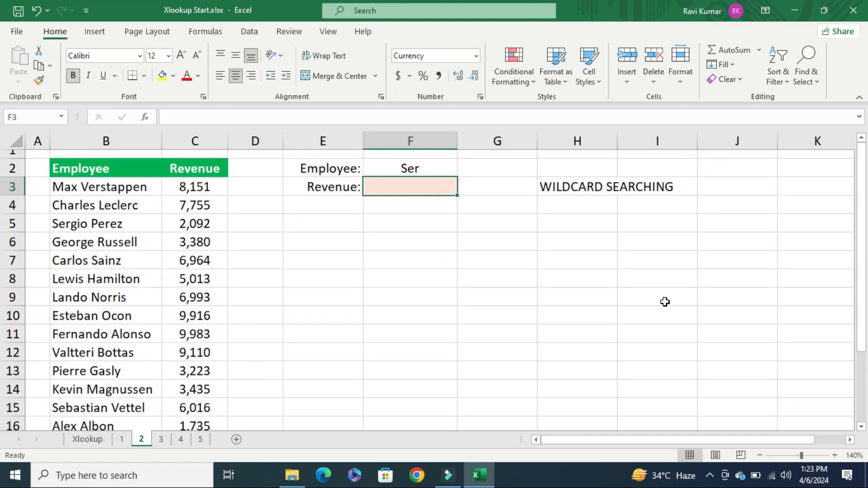
type("=XL")
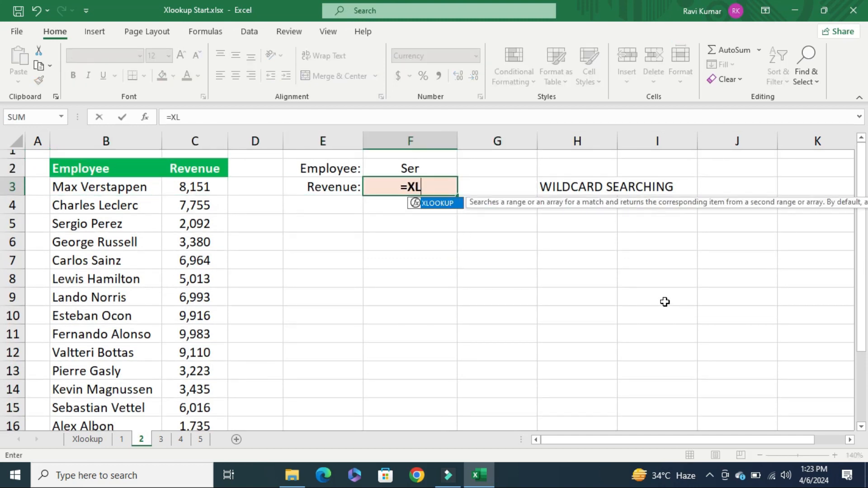
key("Tab")
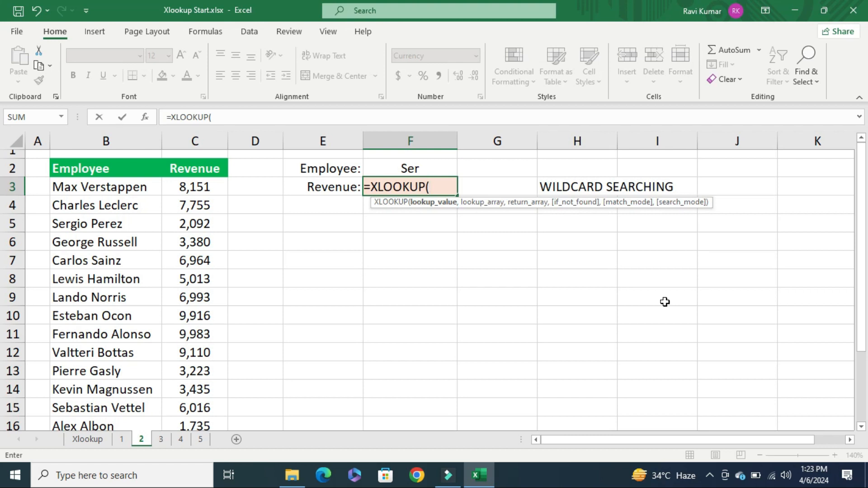
key("Up")
type(",")
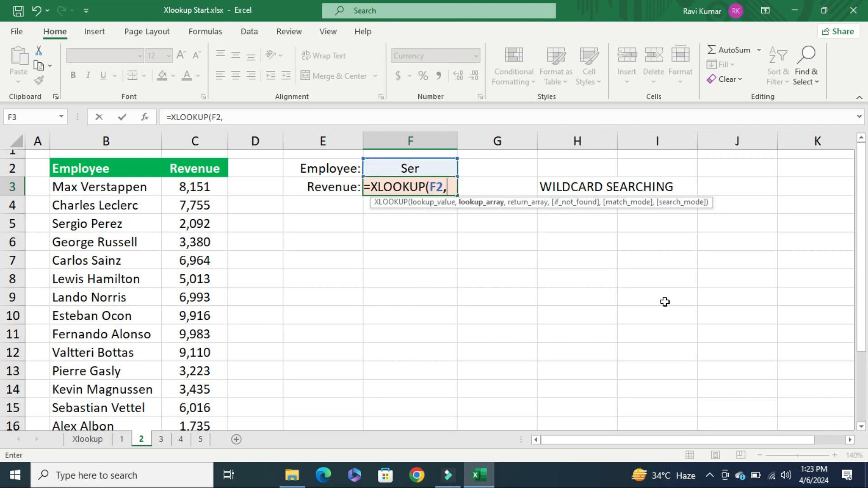
Step: Set the lookup array of the XLOOKUP formula to the employee names in B3:B17
key("Left")
key("Left")
key("Left")
key("Left")
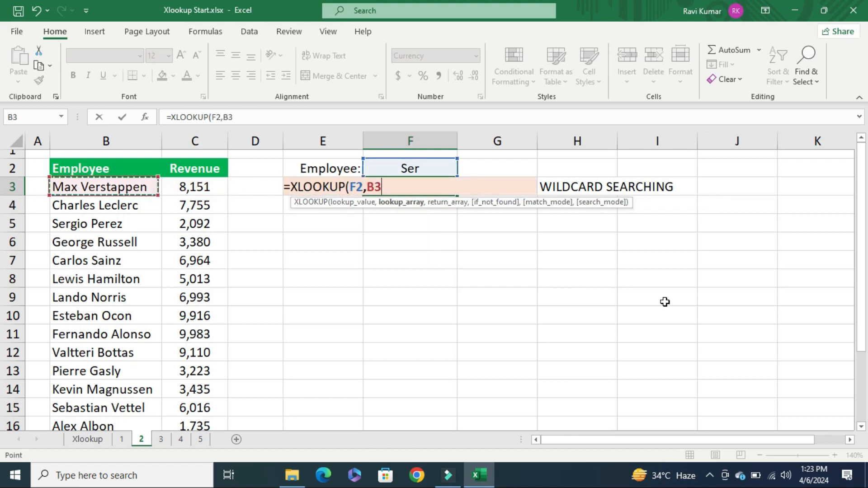
key("ctrl+shift+Down")
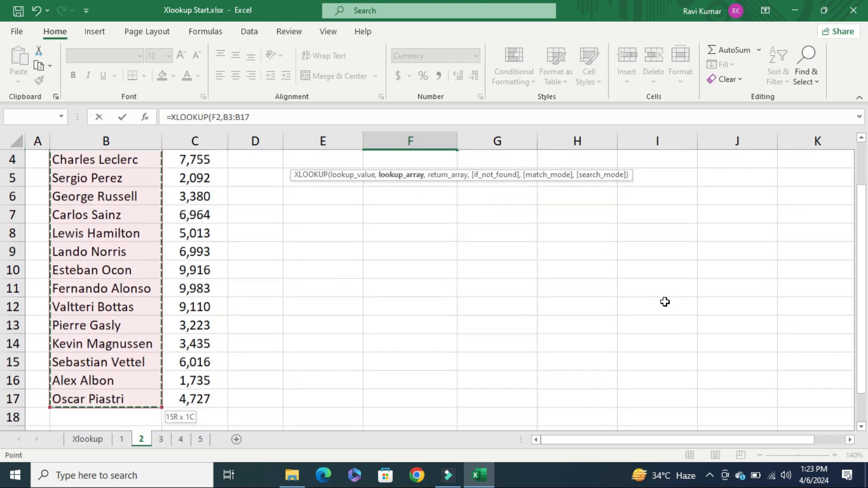
type(",")
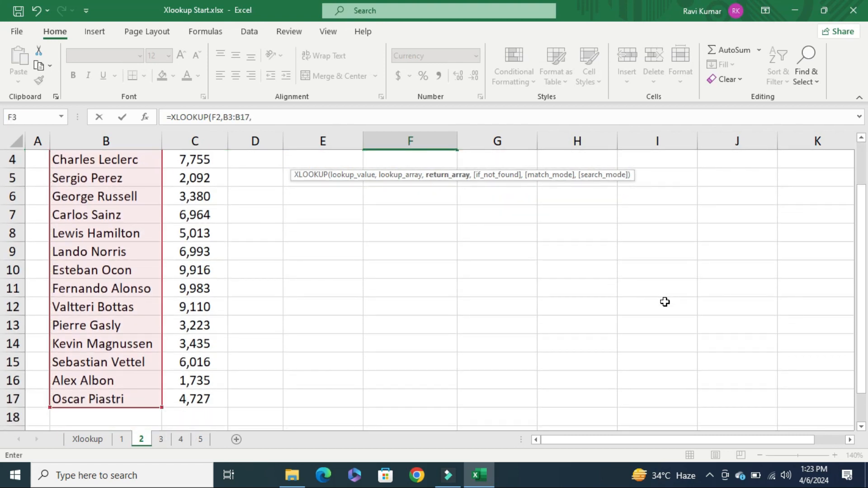
Step: Set the return array to the revenue values in C3:C17 and complete the formula in F3
key("Up")
key("Up")
key("Left")
key("Down")
key("Down")
key("Left")
key("Left")
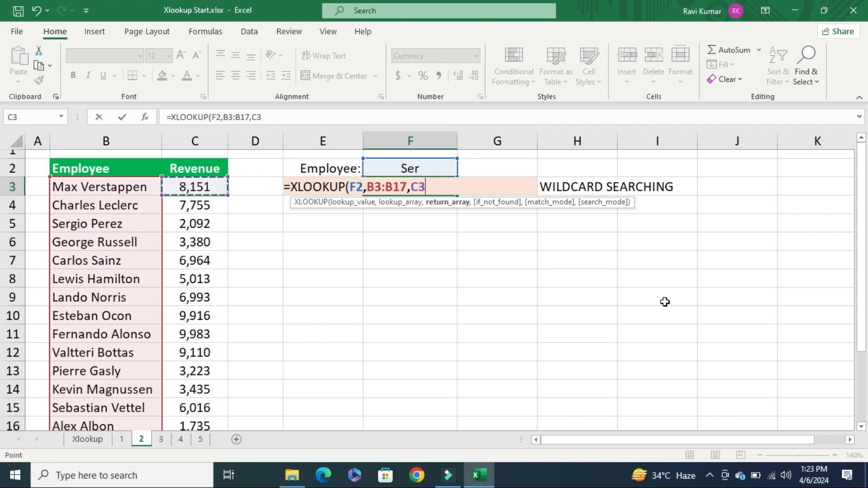
key("ctrl+shift+Down")
type(")")
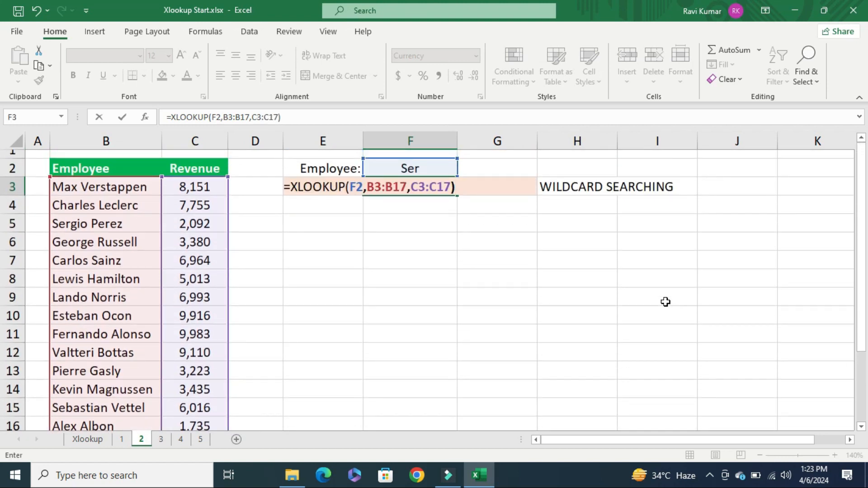
key("Return")
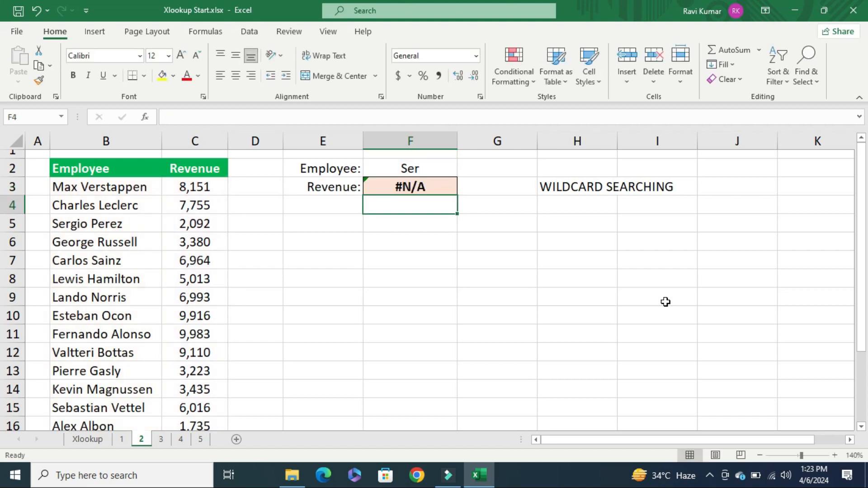
Step: Compare the partial name in F2 and the result in F3 with the full employee names in B3:B17
key("Up")
key("Up")
key("Down")
key("Up")
key("Down")
key("Down")
key("Up")
key("Up")
key("Left")
key("Left")
key("Left")
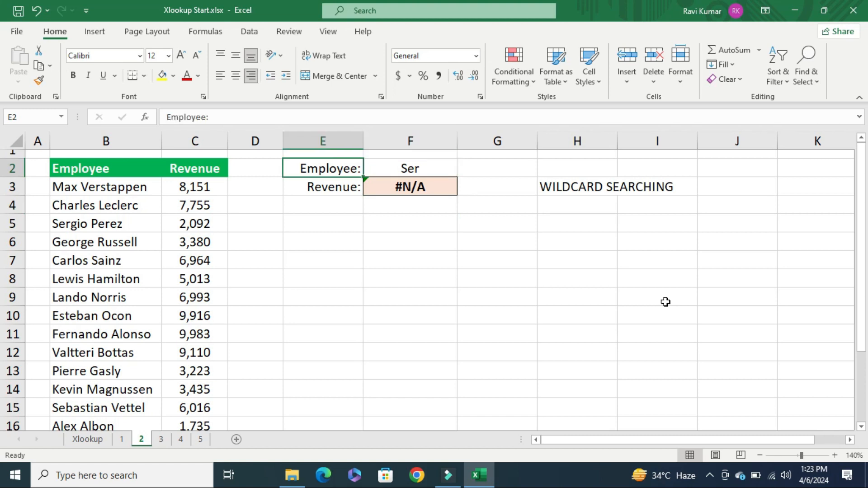
key("Down")
key("Left")
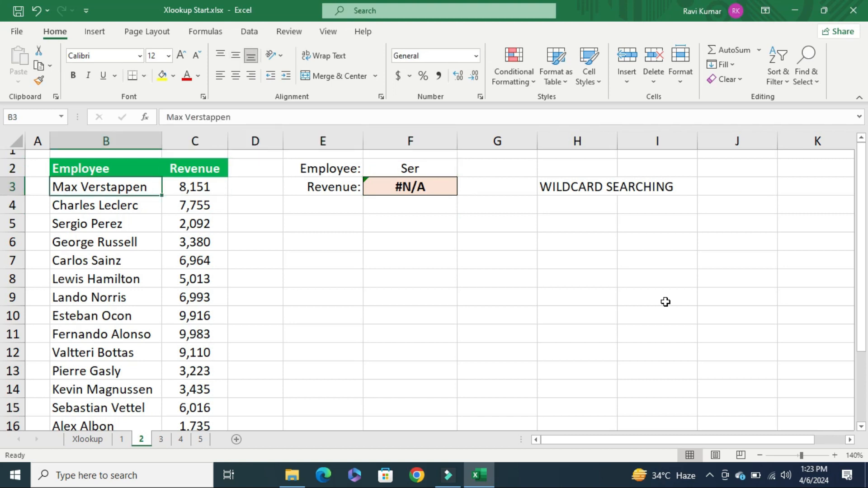
key("ctrl+shift+Down")
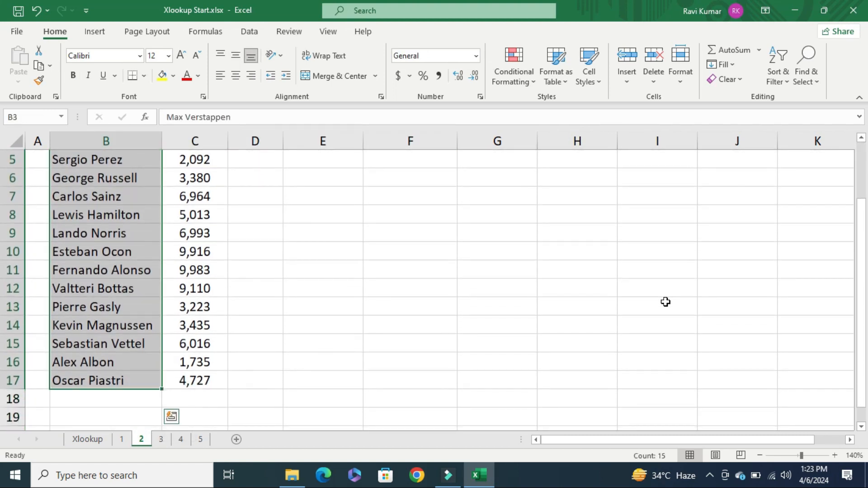
key("Up")
key("Down")
key("Down")
key("Right")
key("Right")
key("Up")
key("Right")
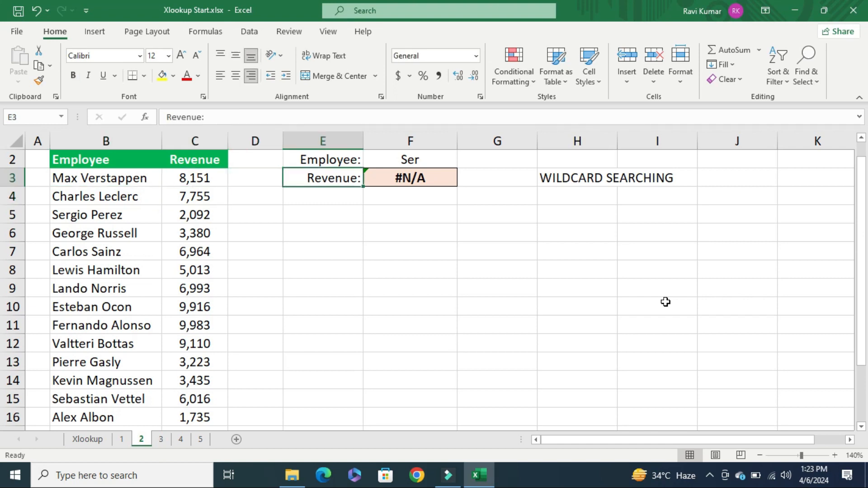
Step: Edit the formula in F3 so that the lookup value becomes F2&"*"
key("Right")
key("F2")
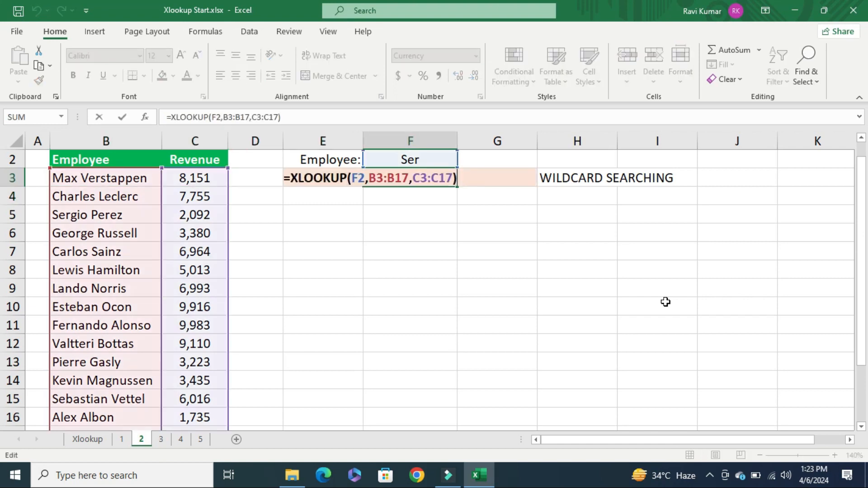
key("Left")
key("Left")
key("Left")
key("Left")
key("Left")
key("Left")
key("Left")
key("Left")
key("Left")
key("Left")
key("Left")
key("Left")
key("Left")
key("Left")
key("Left")
key("Left")
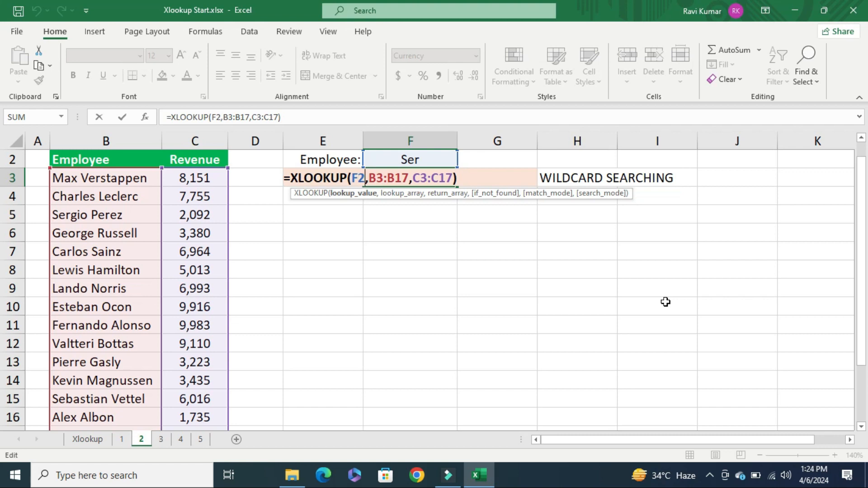
type("&")
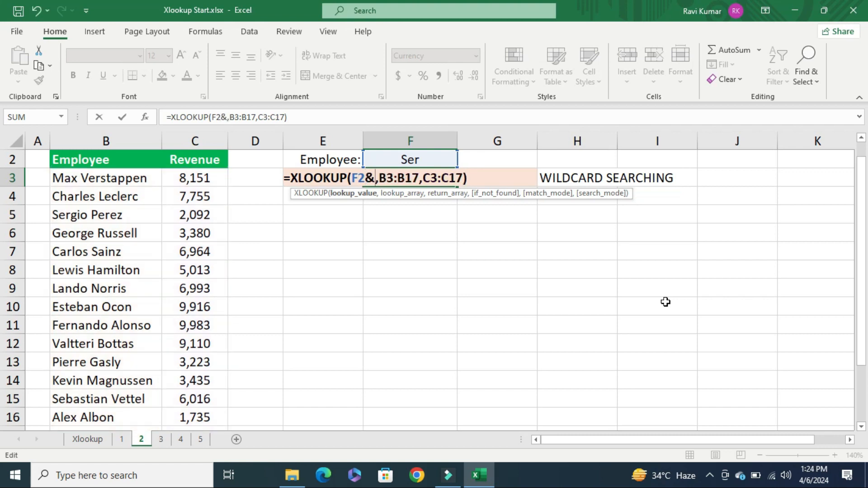
type("\"")
type("*\"")
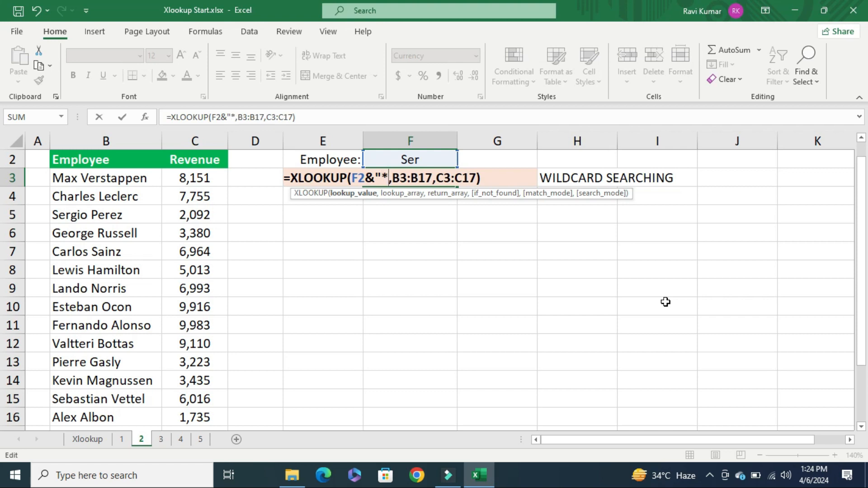
Step: Leave the if_not_found argument empty, set the match mode to 2 - Wildcard character match, and complete the formula
key("Right")
key("Right")
key("Right")
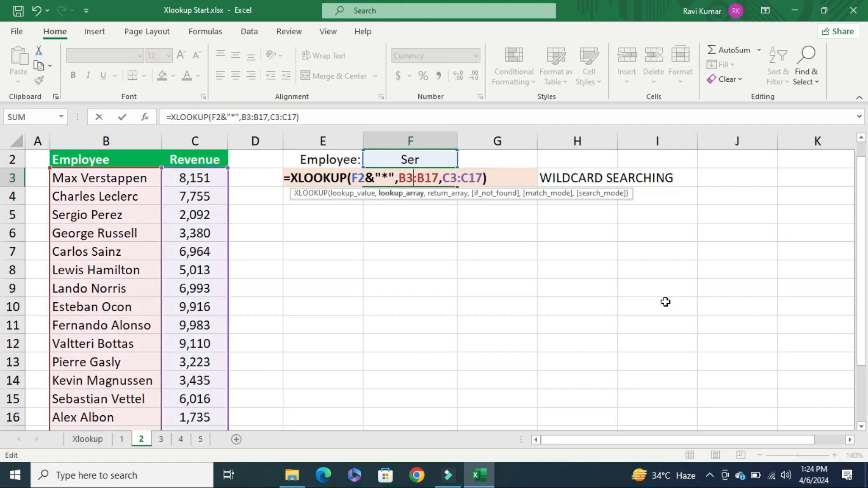
key("Right")
key("Right")
key("Right")
key("Right")
key("Right")
key("Right")
key("Right")
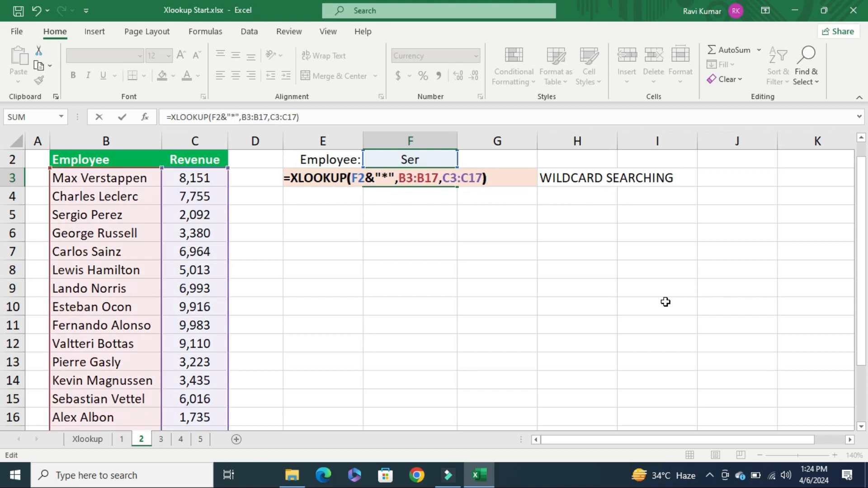
type(",")
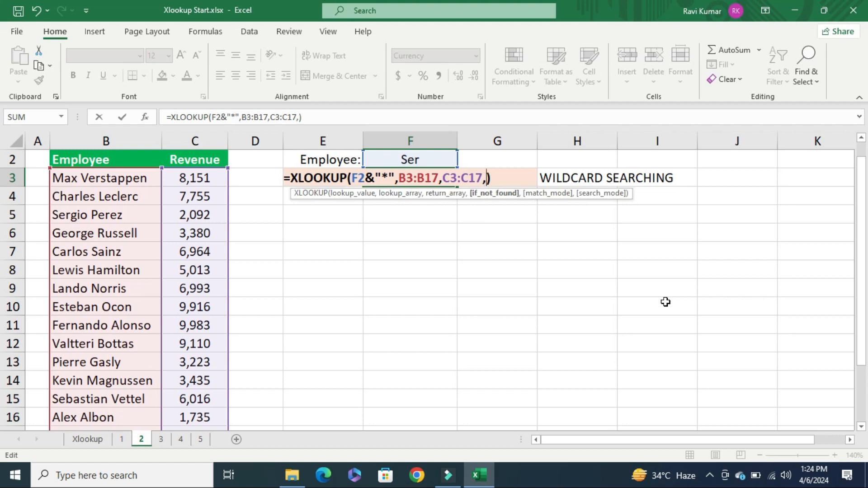
type(",")
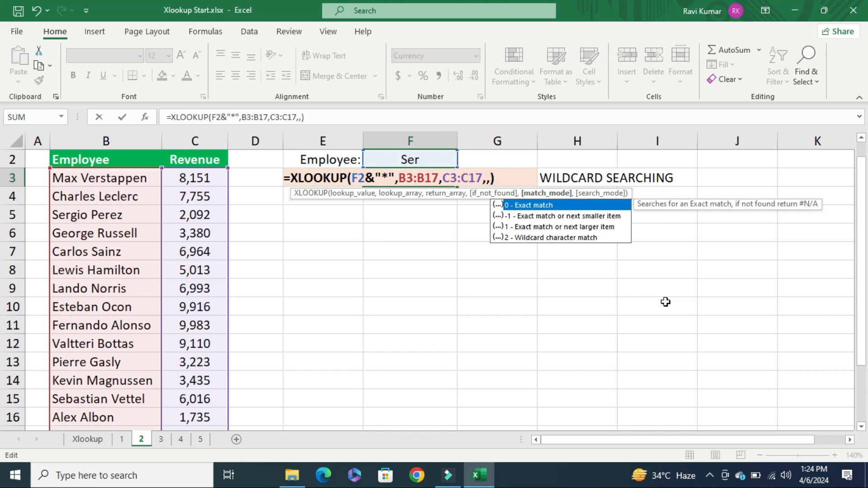
key("Down")
key("Down")
key("Down")
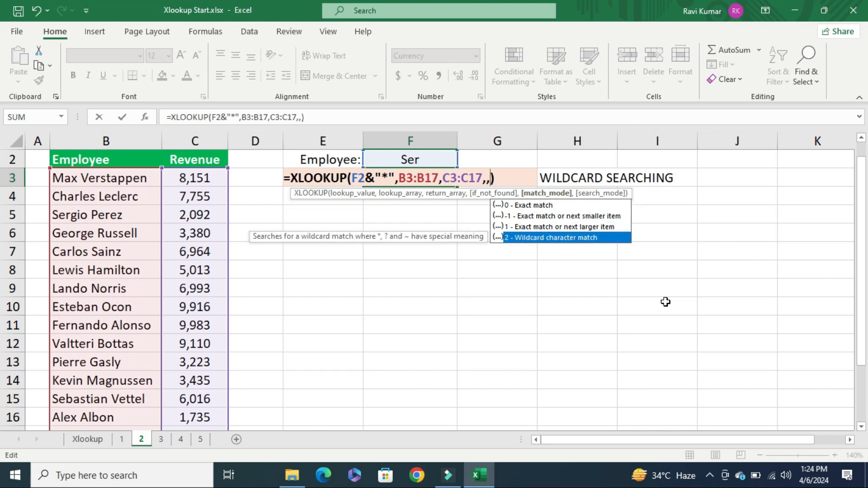
key("Tab")
key("Return")
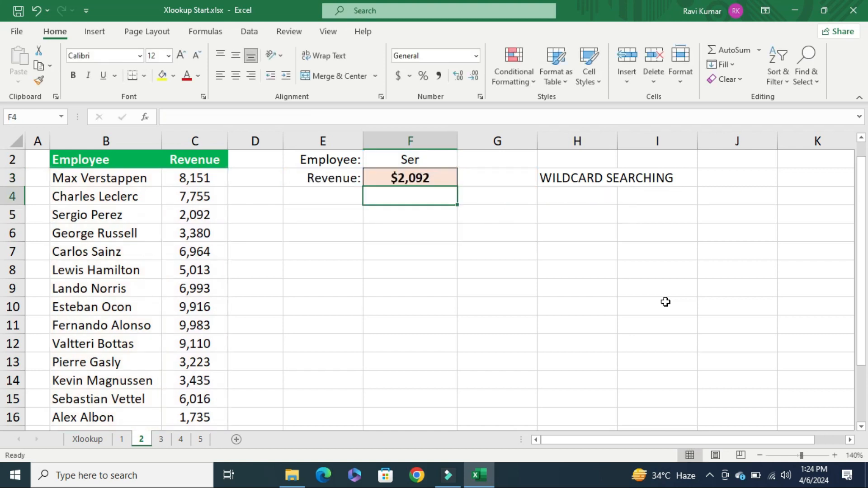
Step: Check the wildcard result in F3 against the rows of the Employee and Revenue table
key("Up")
key("Left")
key("Left")
key("Left")
key("Left")
key("Left")
key("Down")
key("Down")
key("Down")
key("Down")
key("Down")
key("Down")
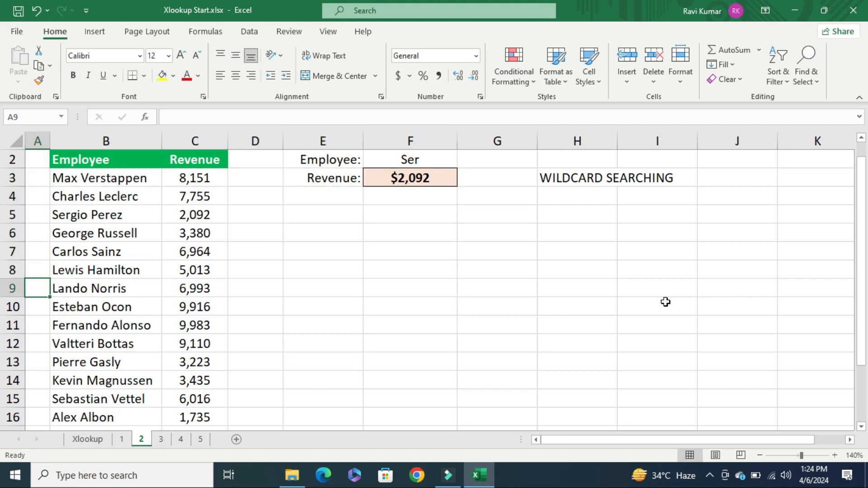
key("Right")
key("Down")
key("Down")
key("Down")
key("Down")
key("Down")
key("Down")
key("Down")
key("Up")
key("Up")
key("Up")
key("Up")
key("Up")
key("Up")
key("Up")
key("Up")
key("Up")
key("Up")
key("Up")
key("shift+Right")
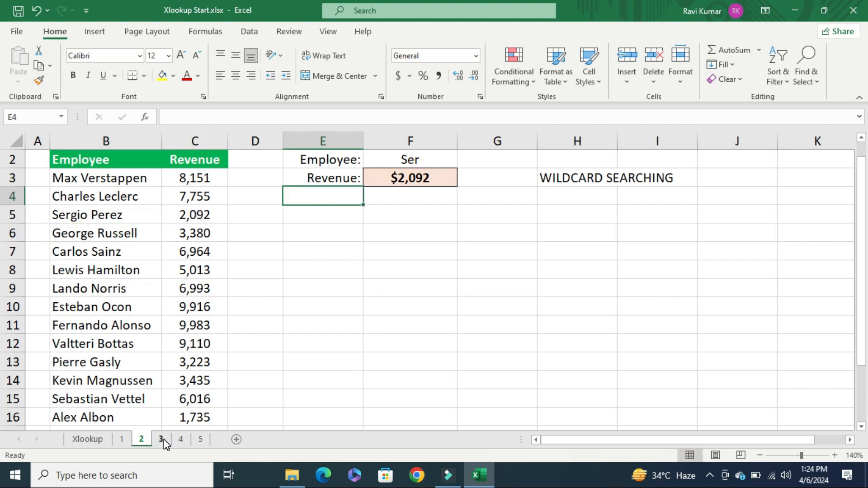
Step: Open sheet 3 and go to the blank cell K4 beside the employee, month and revenue lookup block
left_click(161, 439)
left_click(602, 204)
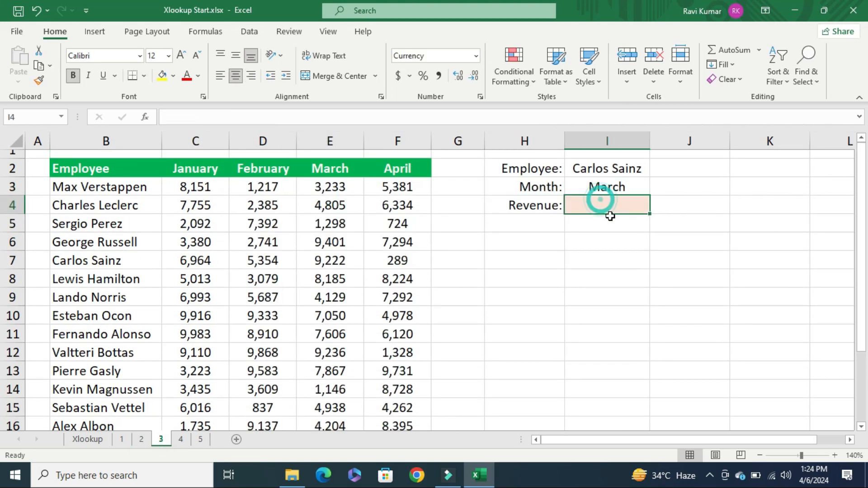
left_click(730, 200)
key("Left")
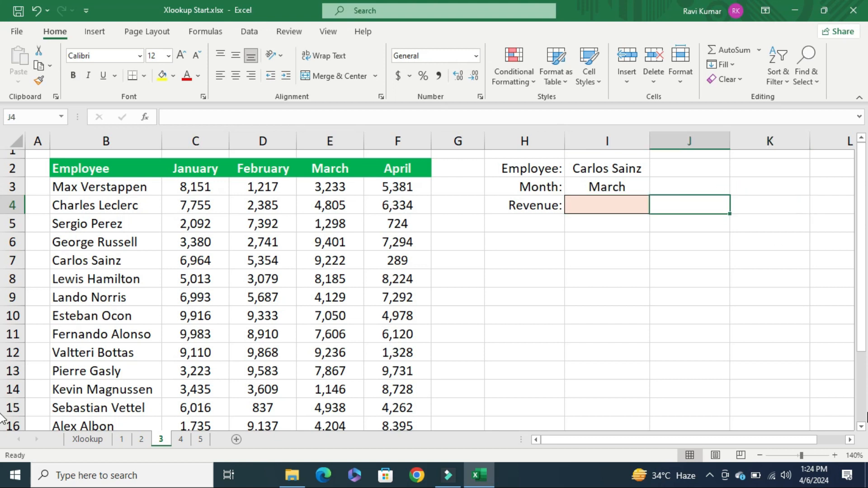
key("Right")
key("Up")
key("Left")
key("Down")
key("Down")
key("Right")
key("Up")
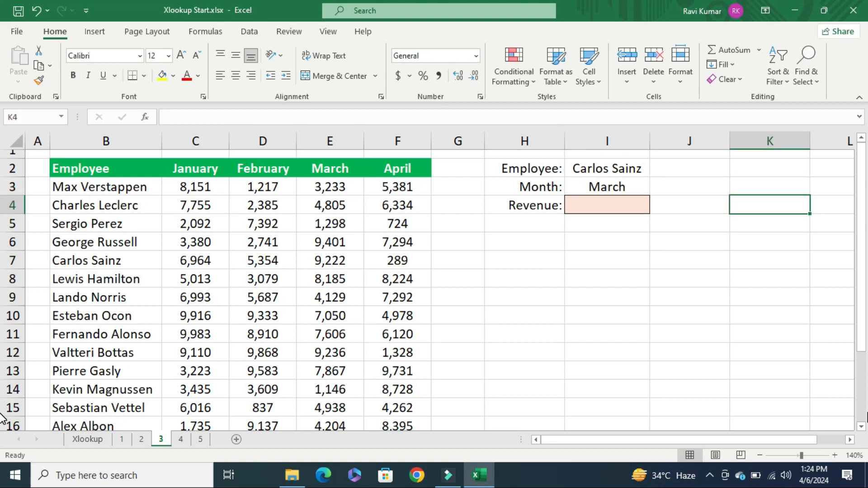
type("DOU")
key("BackSpace")
key("BackSpace")
key("BackSpace")
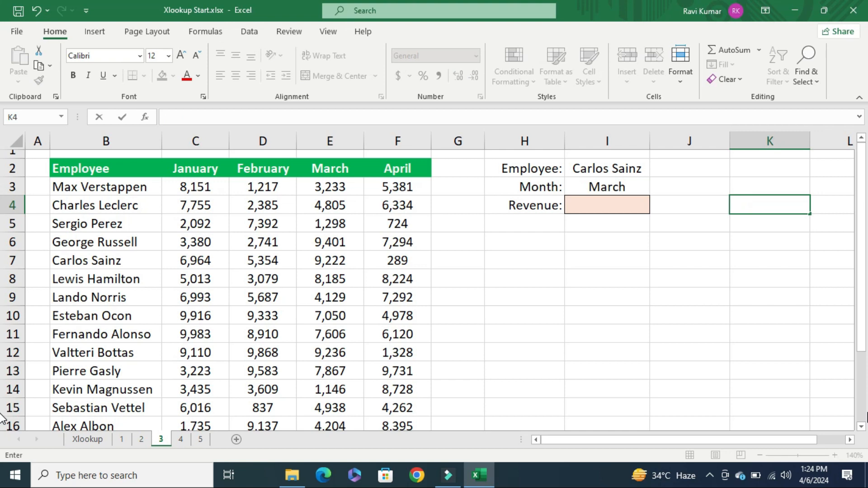
key("Return")
Step: Enter the label "mutile directional xlookup" in cell K5
type("mutile ")
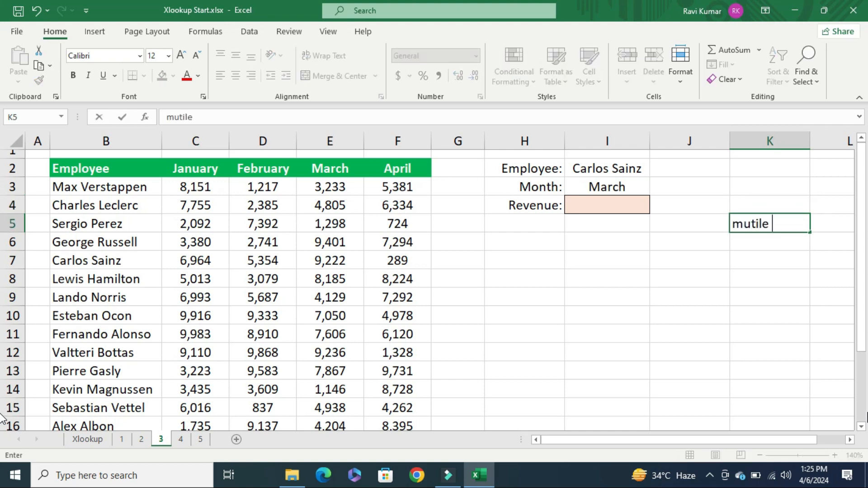
type("directional ")
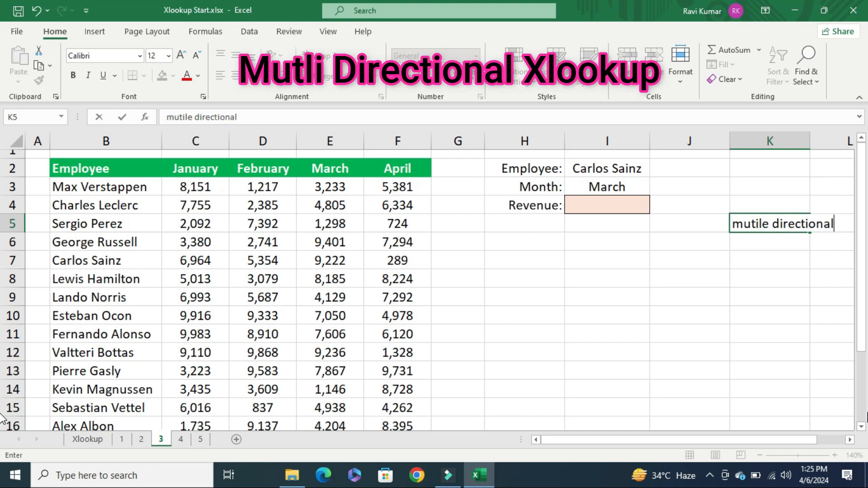
type("xlooki")
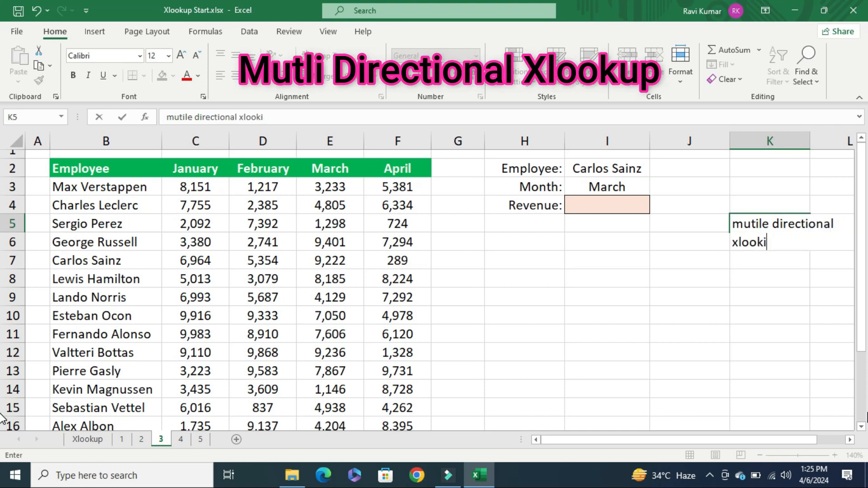
key("BackSpace")
type("up")
key("Return")
Step: Examine the Employee, Month and Revenue fields of the lookup block in H2:I4
key("Left")
key("Up")
key("Left")
key("Right")
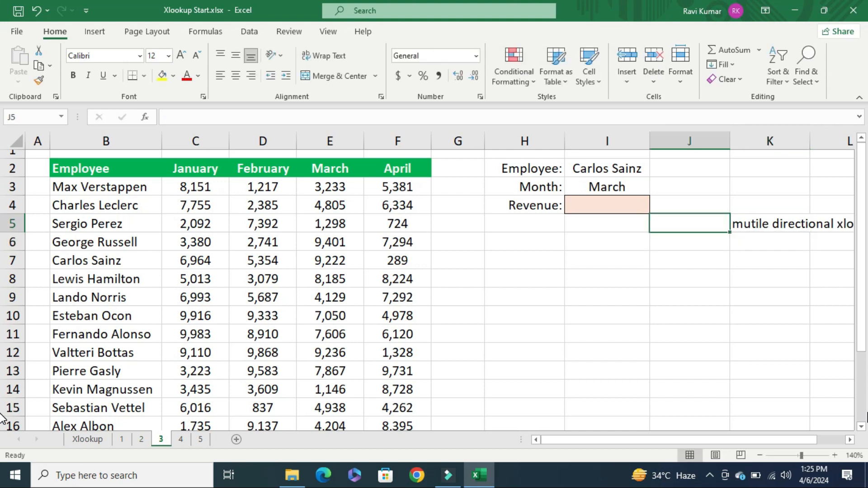
key("Left")
key("Left")
key("Left")
key("Right")
key("Right")
key("Right")
key("Left")
key("Up")
key("Up")
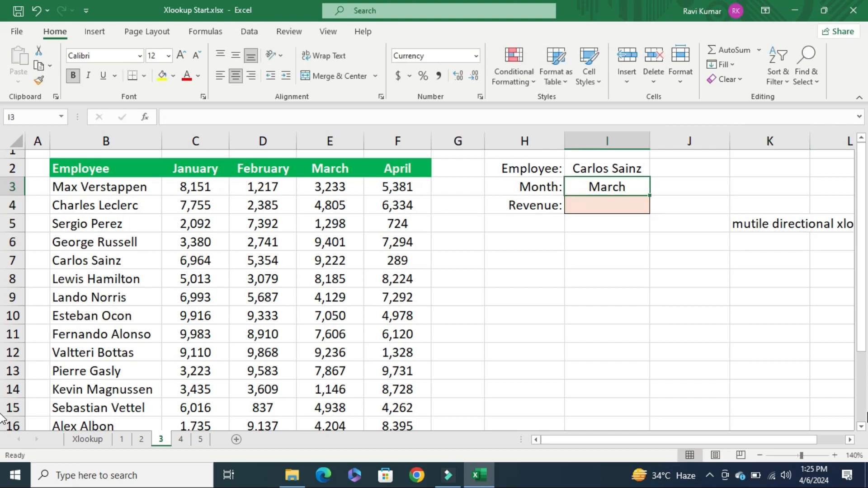
Step: Start an XLOOKUP formula in the Revenue cell I4 with the employee in I2 as the lookup value
key("Up")
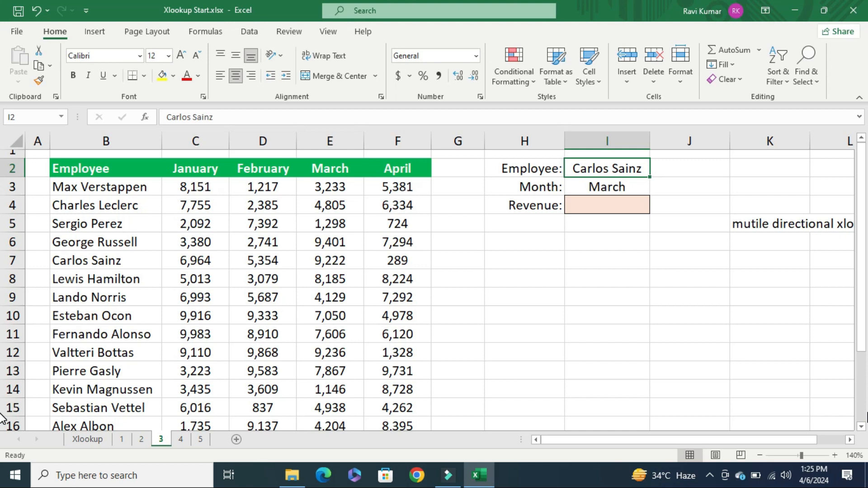
key("Down")
key("Down")
key("Up")
key("Down")
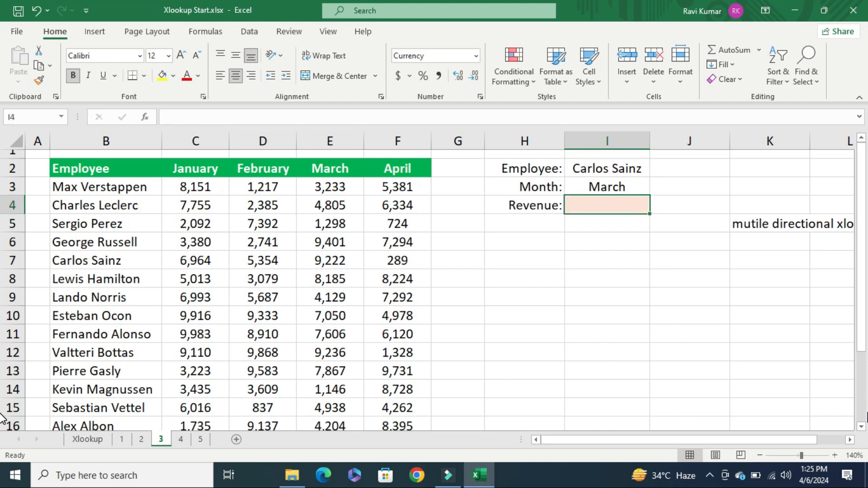
type("=xl")
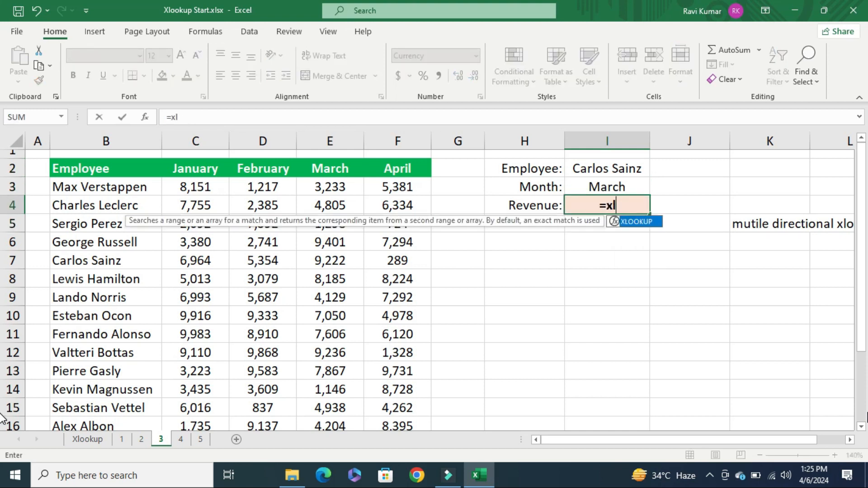
key("Tab")
key("Left")
key("Left")
key("Left")
key("Left")
key("Left")
key("Left")
key("Left")
key("Up")
key("Up")
key("Right")
key("Right")
key("Right")
key("Right")
key("Right")
key("Right")
key("Right")
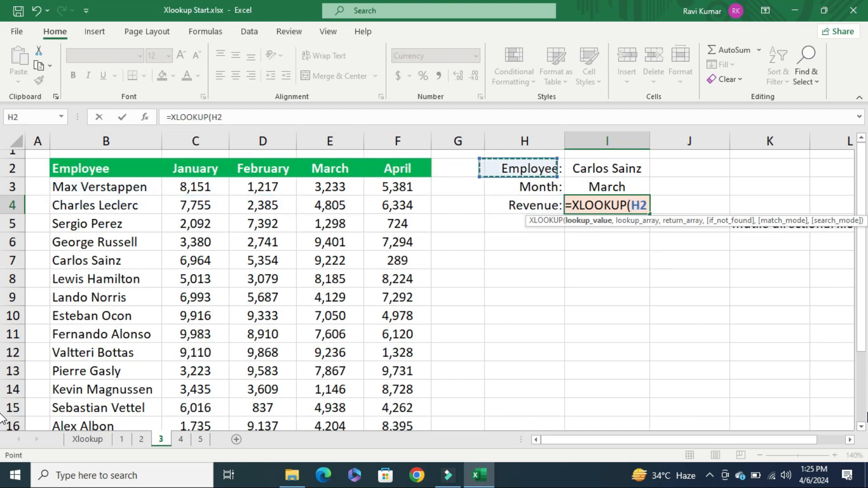
type(",")
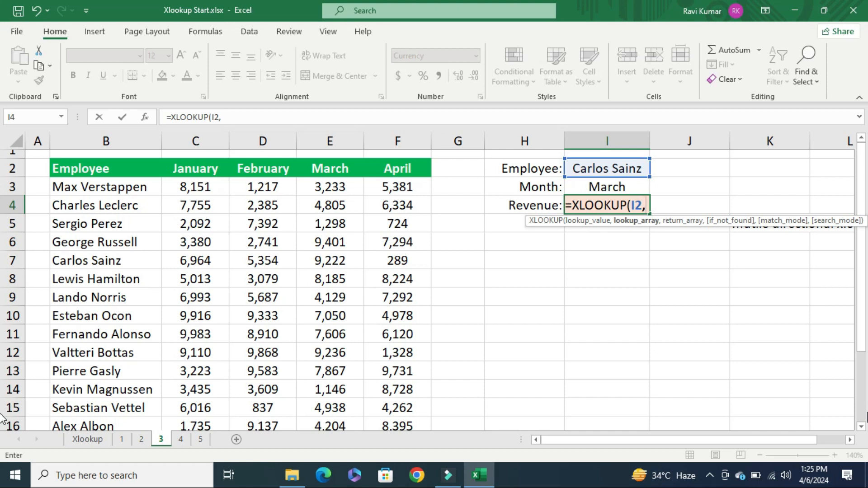
Step: Set the lookup array of the XLOOKUP in I4 to the employee names in B3:B17
key("Left")
key("Left")
key("Left")
key("Left")
key("Left")
key("Left")
key("Left")
key("Up")
key("Left")
key("Right")
key("ctrl+shift+Down")
type(",")
Step: Examine the month headings in row 2 and the Month field in I3 to decide on the return array
key("Up")
key("Up")
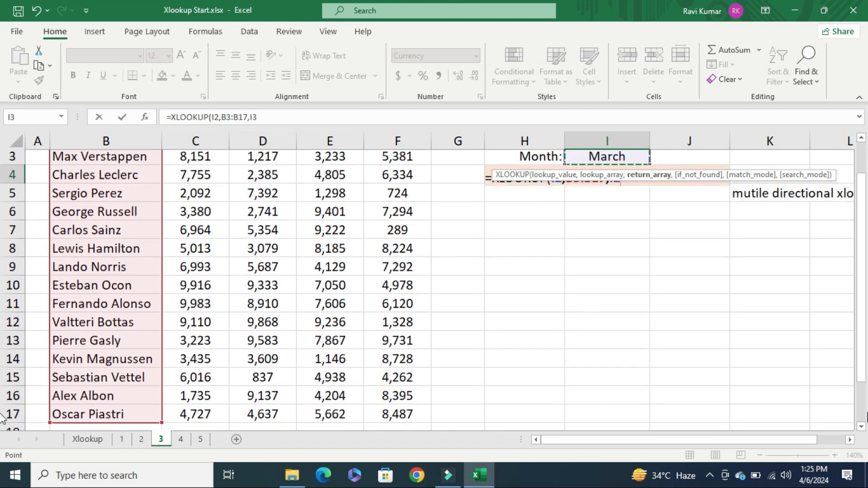
key("Left")
key("Left")
key("Left")
key("Left")
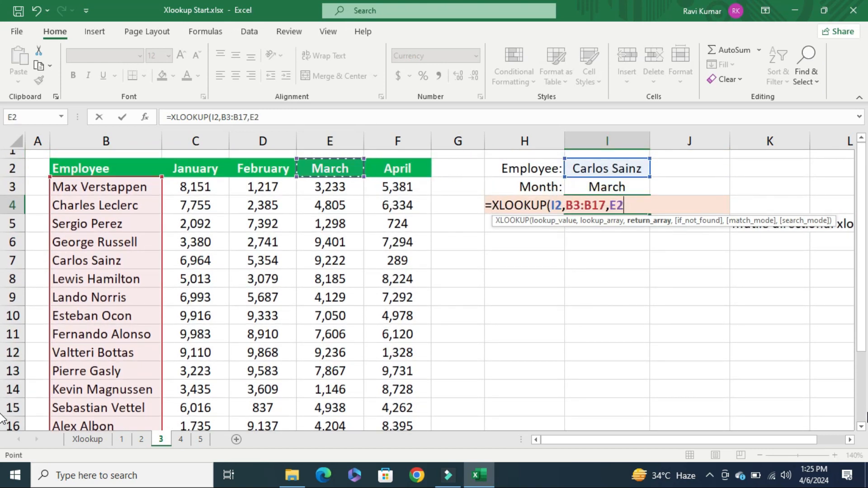
key("Down")
key("Right")
key("Right")
key("Right")
key("Right")
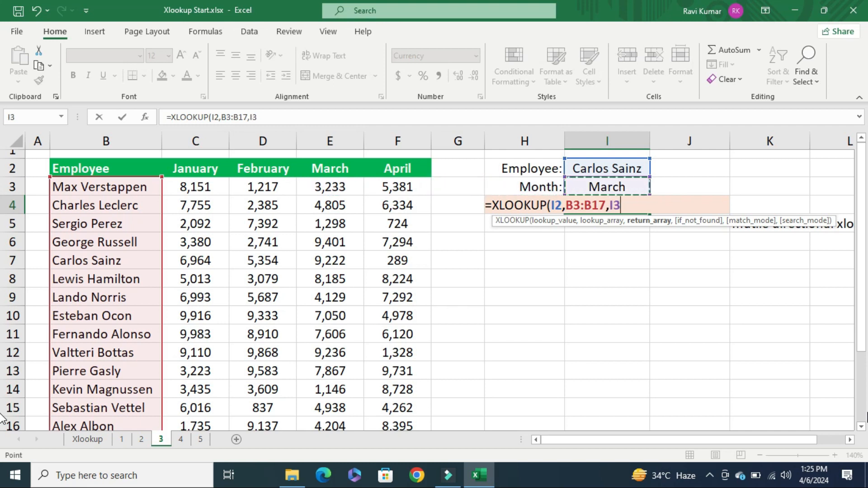
key("Left")
key("Left")
key("Left")
key("Left")
key("Left")
key("Left")
key("Up")
key("Right")
key("Right")
key("Right")
key("Right")
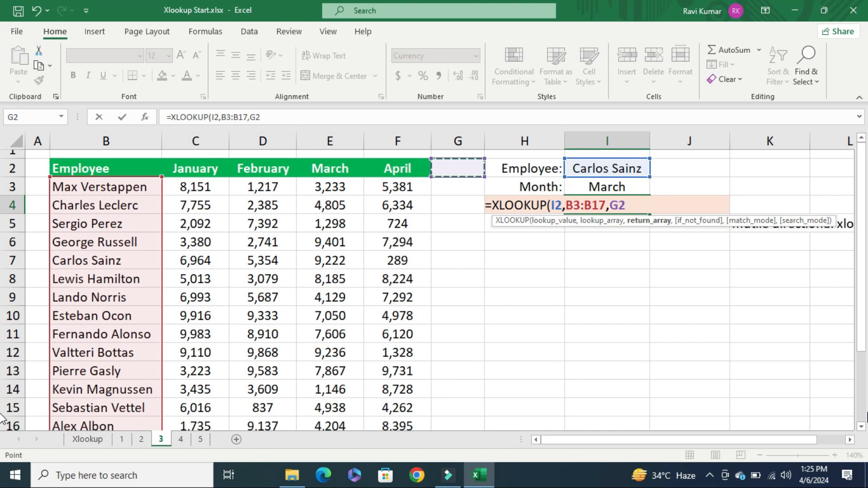
Step: Set the return array to all monthly revenues in C3:F17 and complete the XLOOKUP formula in I4
key("Left")
key("Left")
key("Left")
key("Left")
key("Down")
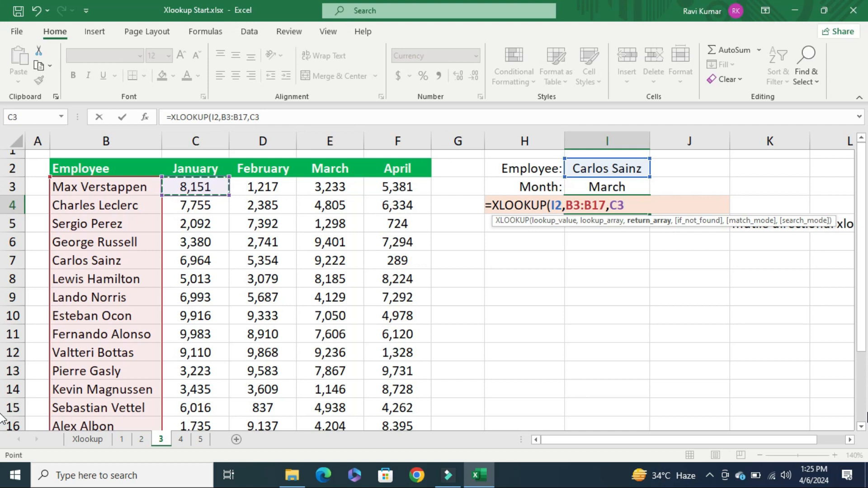
key("shift+Right")
key("shift+Right")
key("shift+Right")
key("ctrl+shift+Down")
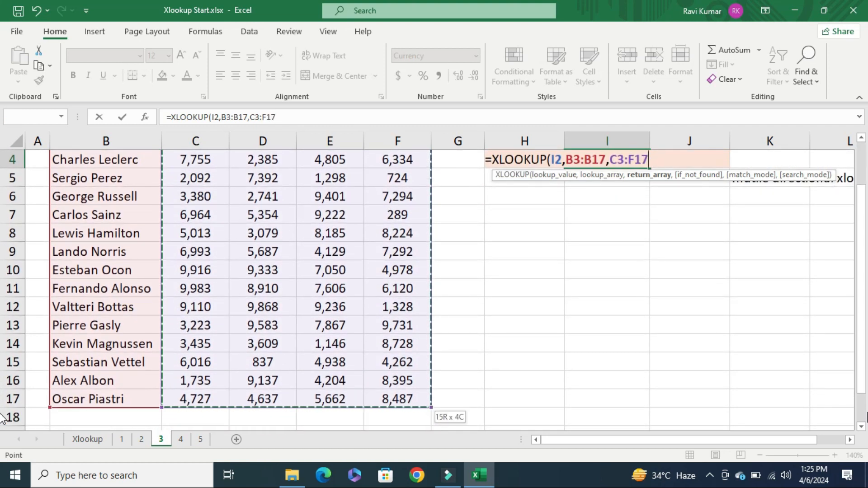
type(")")
key("ctrl+Return")
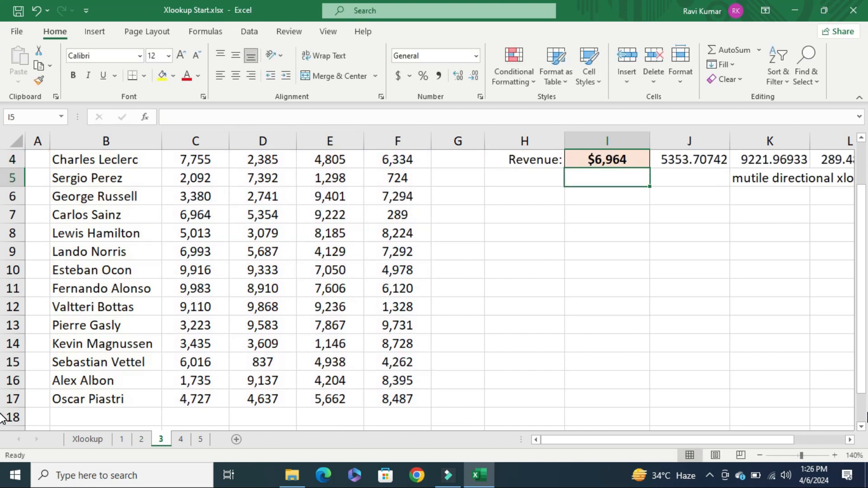
Step: Examine the results spilled across I4:L4 and compare them with the January to April columns of the revenue table
scroll(1, 419, "up", 1)
key("Up")
key("Down")
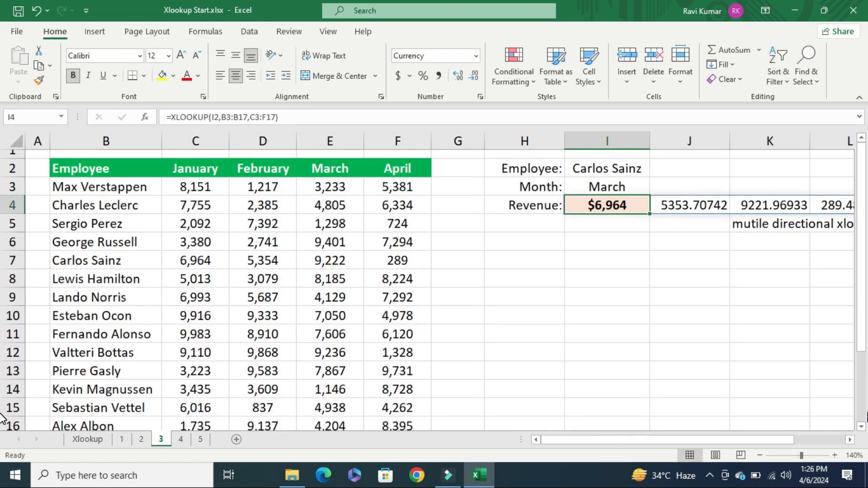
key("Right")
key("Right")
key("Right")
key("Right")
key("Left")
key("Left")
key("Left")
key("Left")
key("Left")
key("Left")
key("Left")
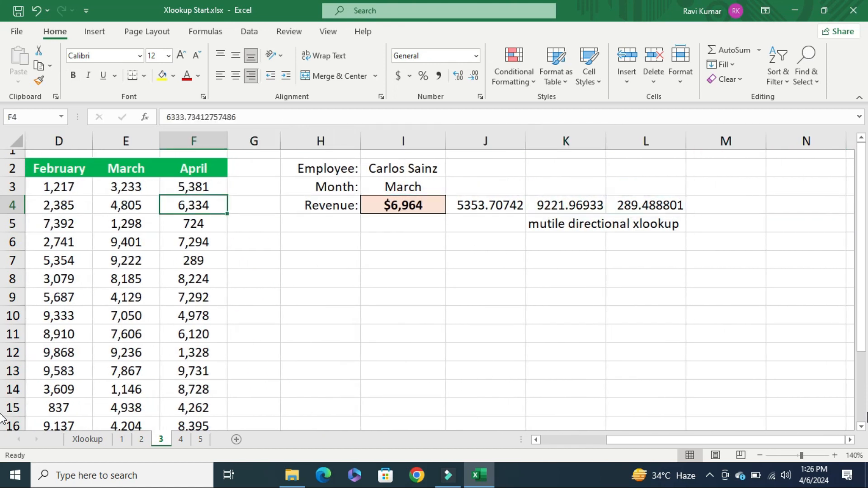
key("Left")
key("Left")
key("Left")
key("Left")
key("Right")
key("Right")
key("Right")
key("Right")
key("Right")
key("Right")
key("Right")
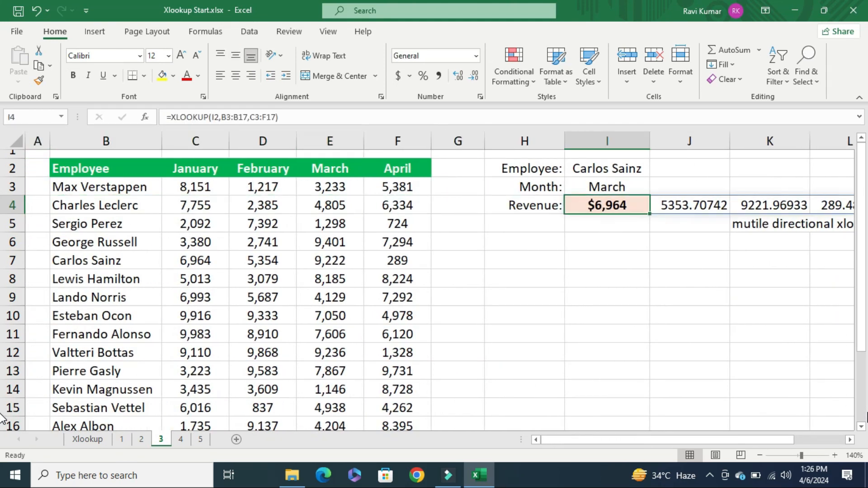
key("Up")
key("Down")
key("Down")
key("Down")
key("Down")
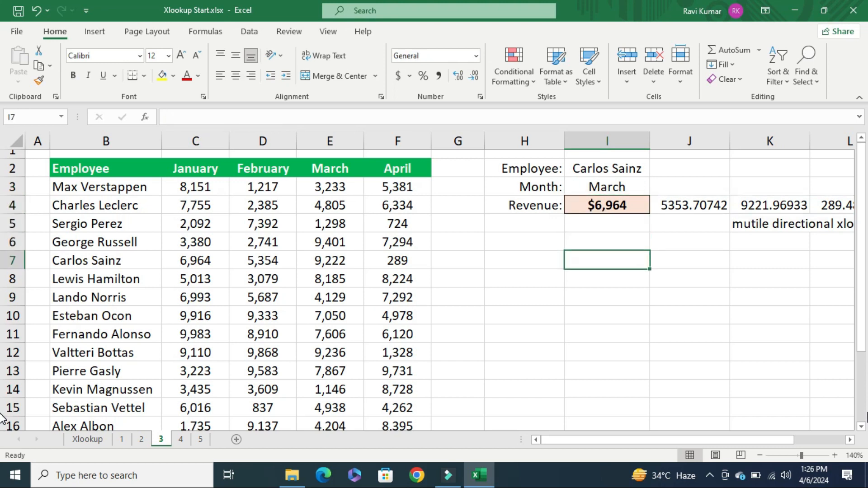
key("Left")
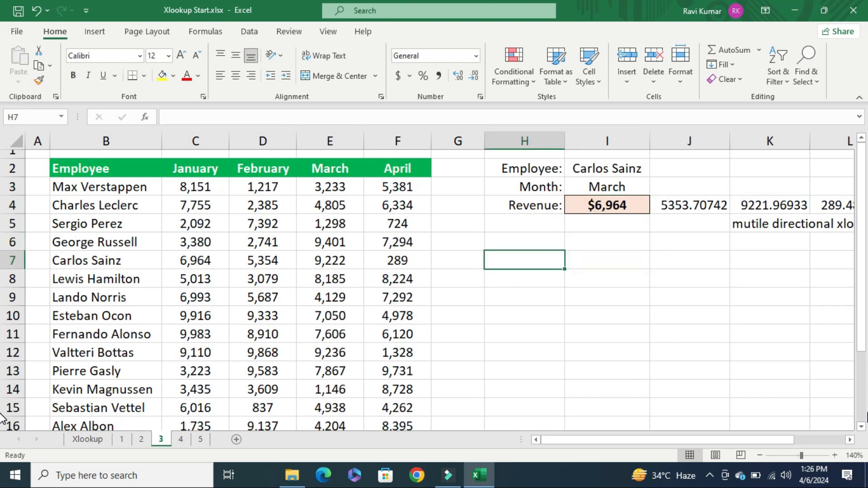
Step: Edit the formula in I4 to nest it inside an outer XLOOKUP with the month in I3 as the lookup value
key("Up")
key("Up")
key("Up")
key("Right")
key("F2")
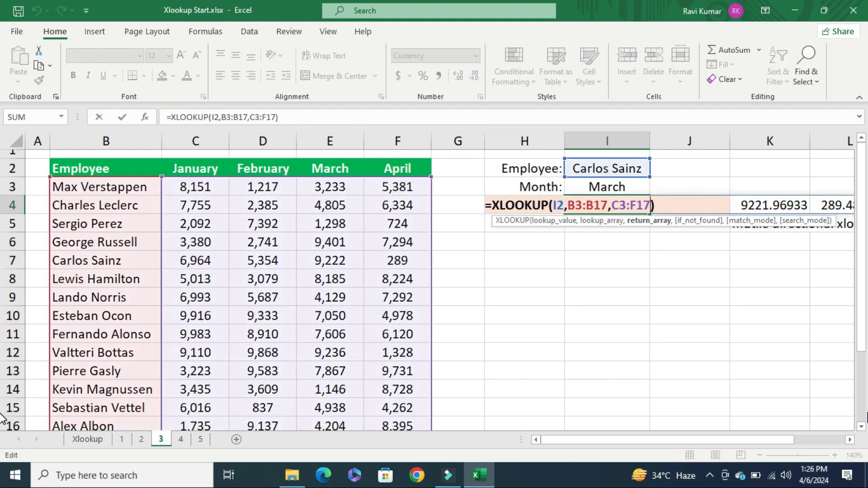
left_click(492, 204)
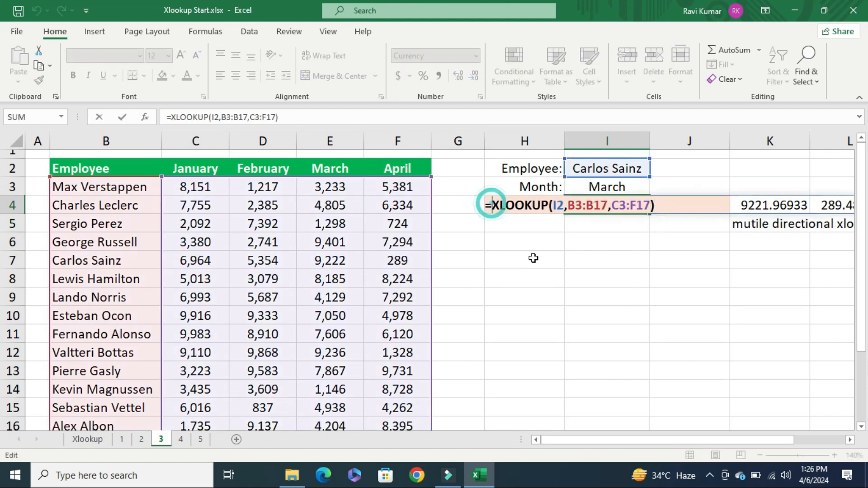
type("xlo")
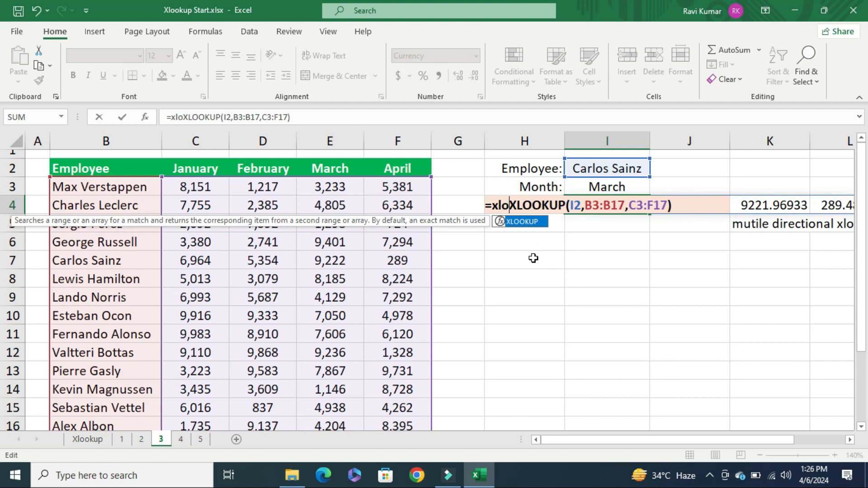
key("Tab")
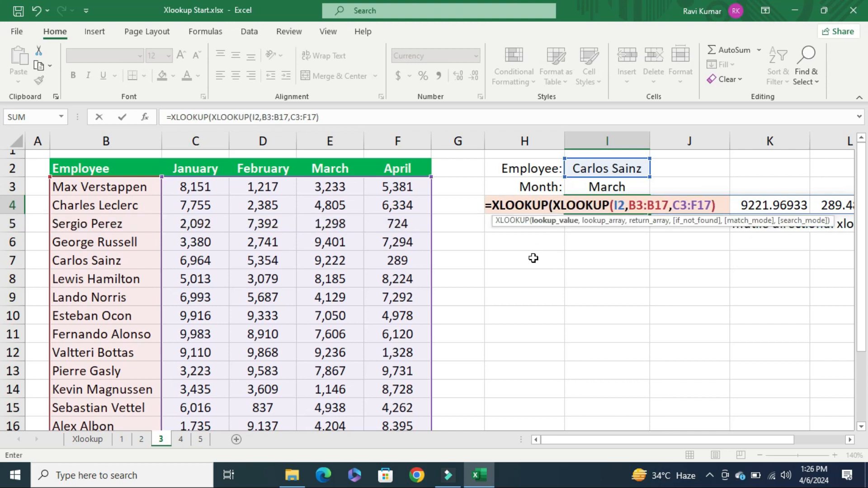
key("Up")
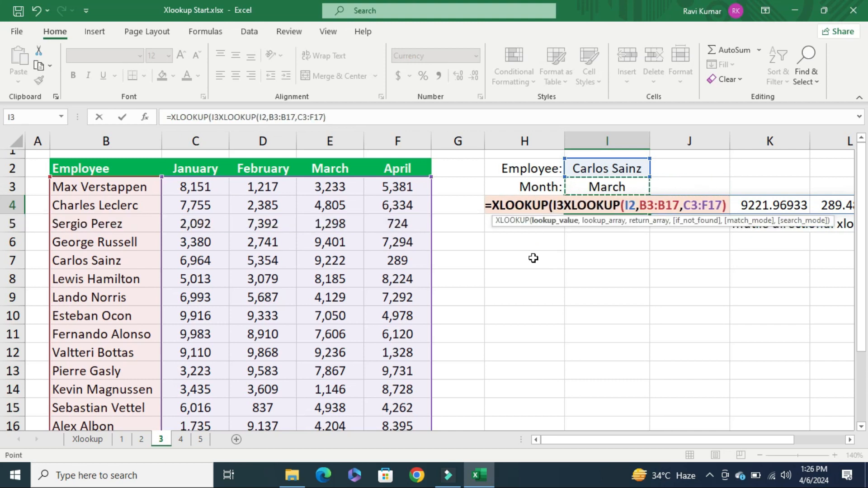
type(",")
Step: Use the month headings C2:F2 as the outer lookup array and the inner XLOOKUP as its return array, completing the formula in I4
key("Left")
key("Left")
key("Left")
key("Left")
key("Left")
key("Left")
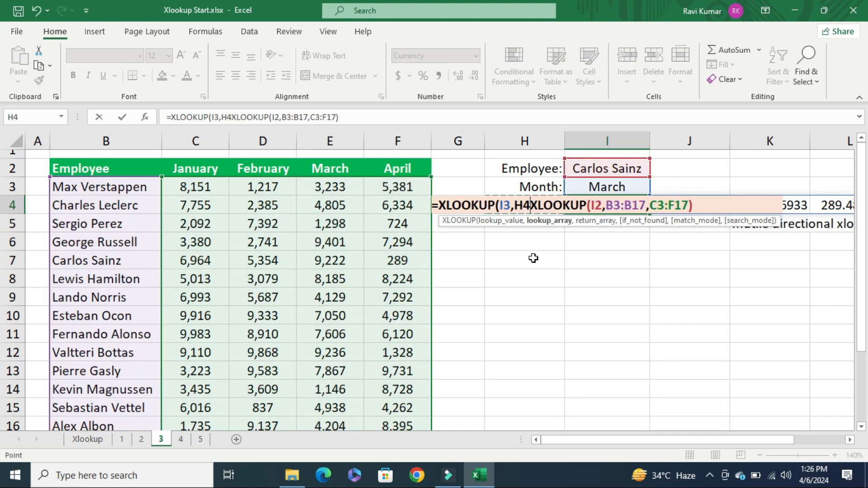
key("Up")
key("Up")
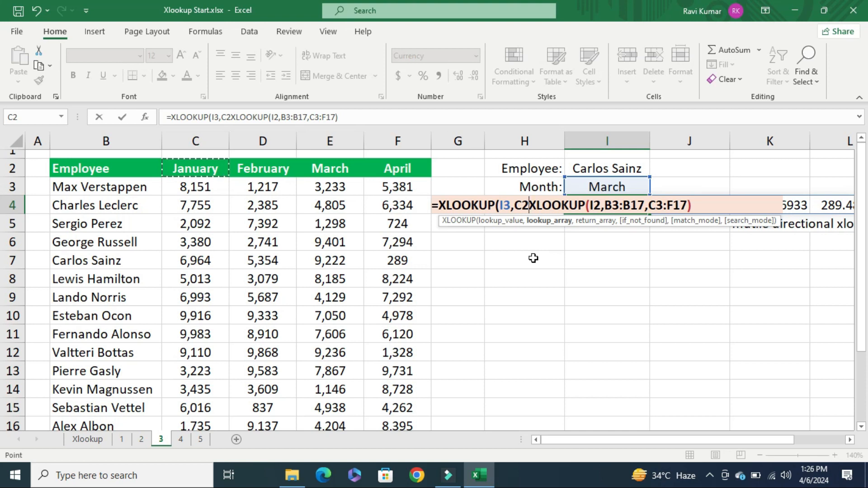
key("shift+Right")
key("shift+Right")
key("shift+Right")
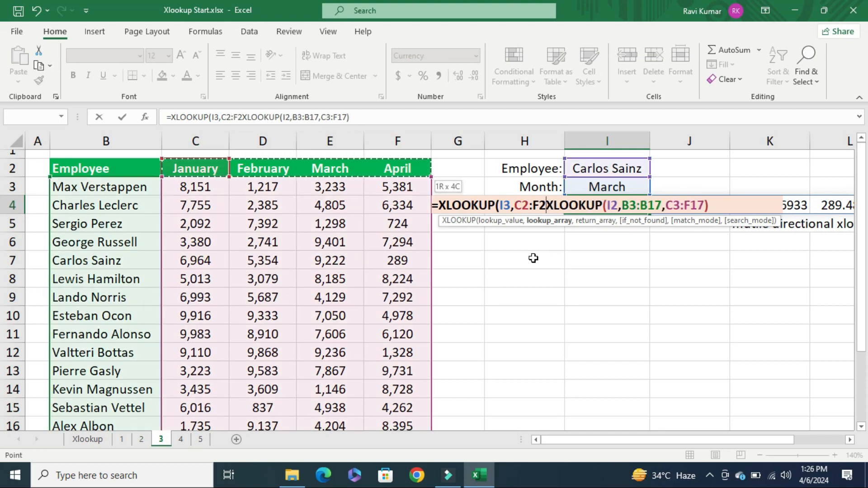
type(",")
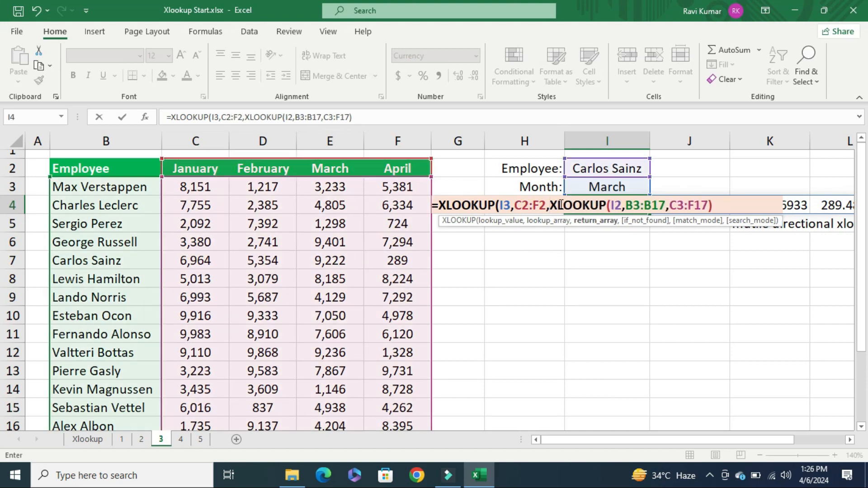
left_click(745, 205)
type(")")
key("Return")
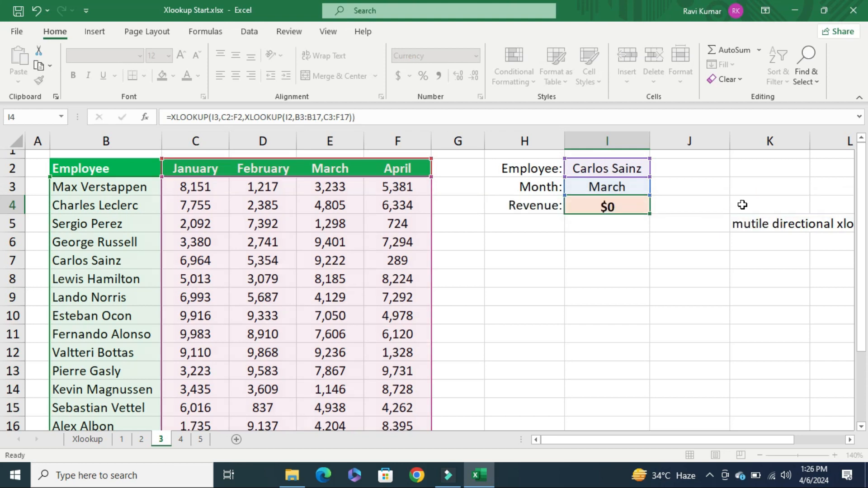
Step: Check the revenue in I4 against the selected employee's row and the March column of the table
key("Up")
key("Up")
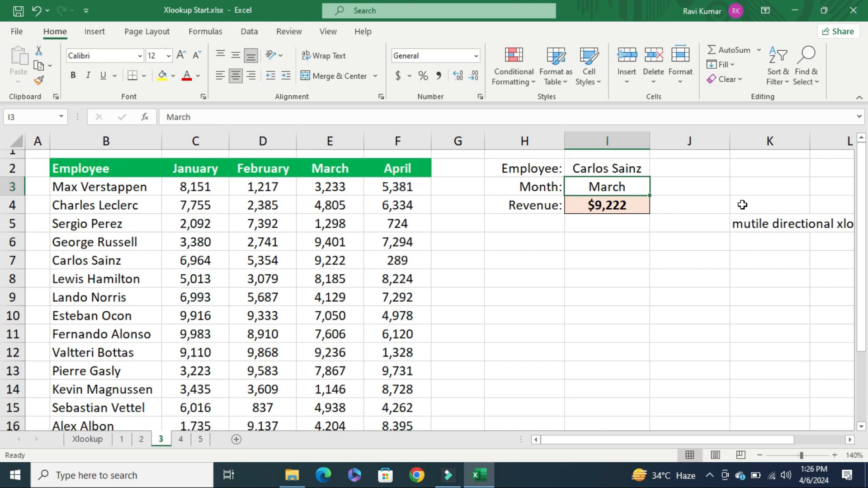
key("Down")
key("Left")
key("Left")
key("Left")
key("Left")
key("Left")
key("Left")
key("Right")
key("Down")
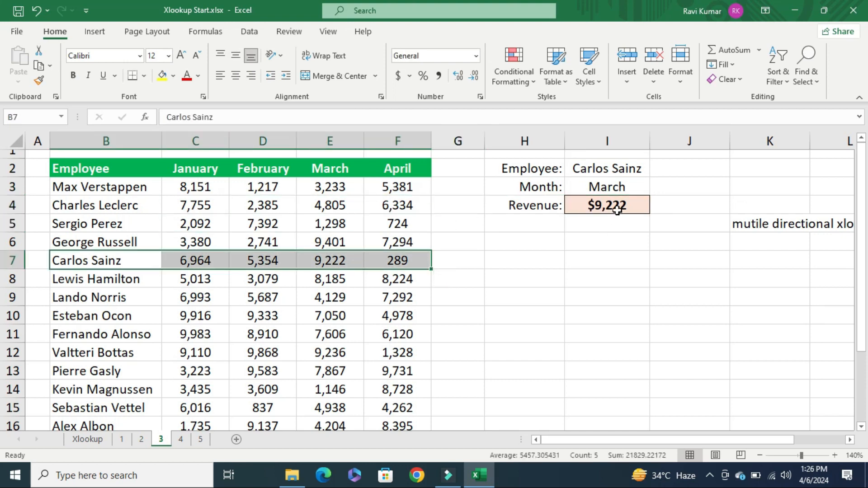
Step: Change the month in cell I3 to January
left_click(616, 187)
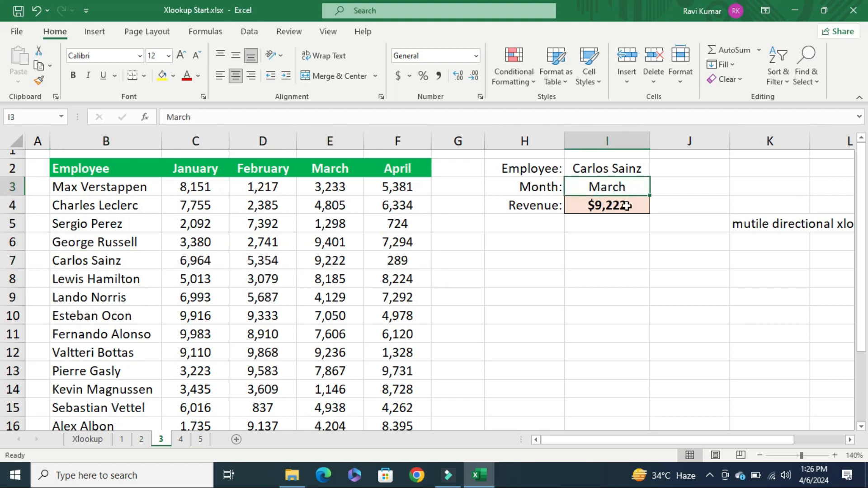
type("Jan")
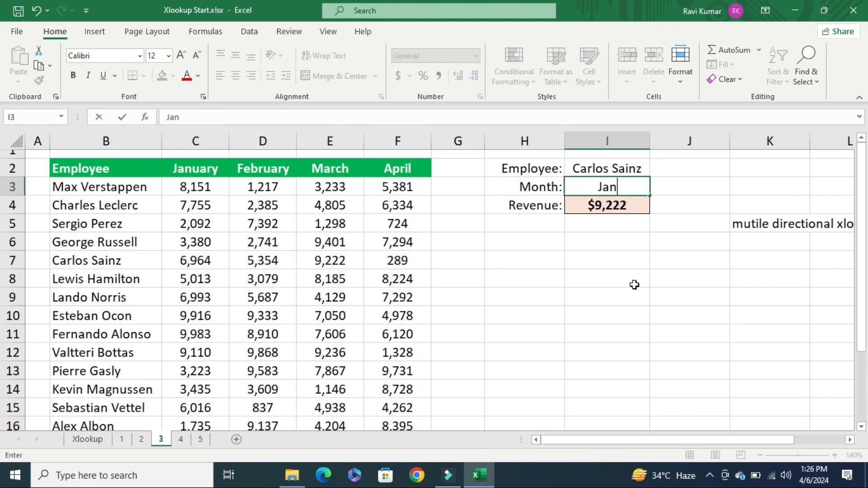
type("uary")
key("Return")
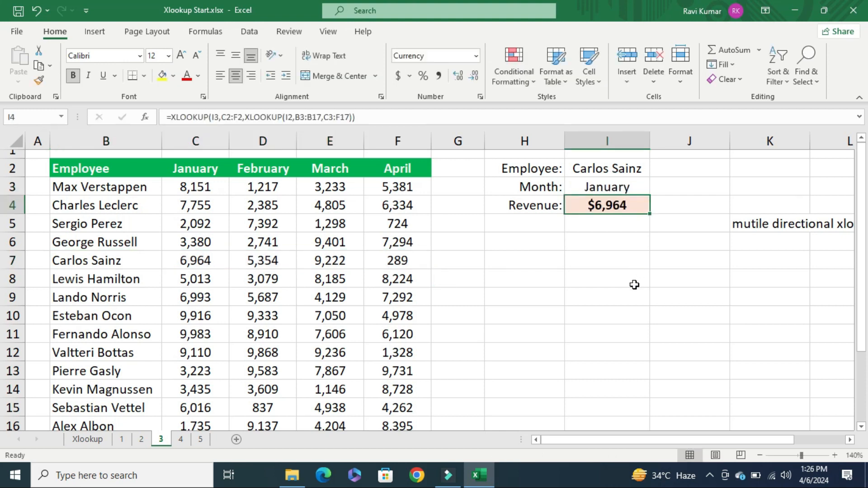
Step: Check the updated revenue in I4 against the selected employee's January figure in the table
key("Down")
key("Up")
key("Left")
key("Left")
key("Left")
key("Left")
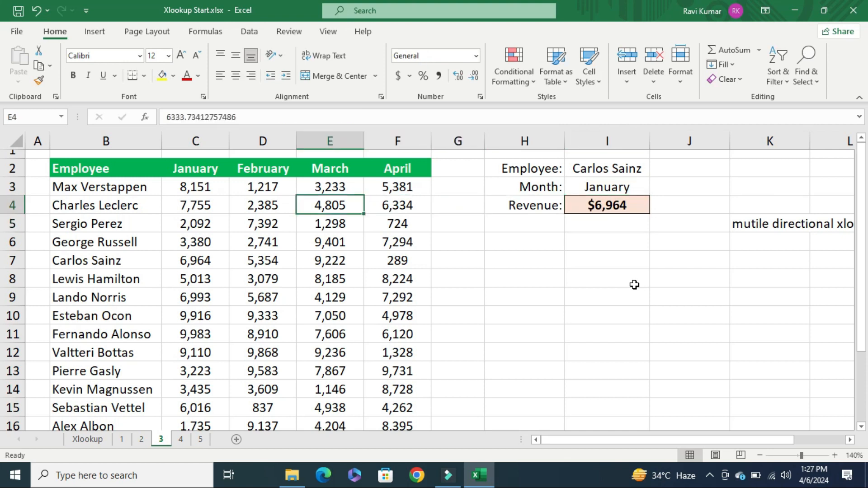
key("Down")
key("Down")
key("Down")
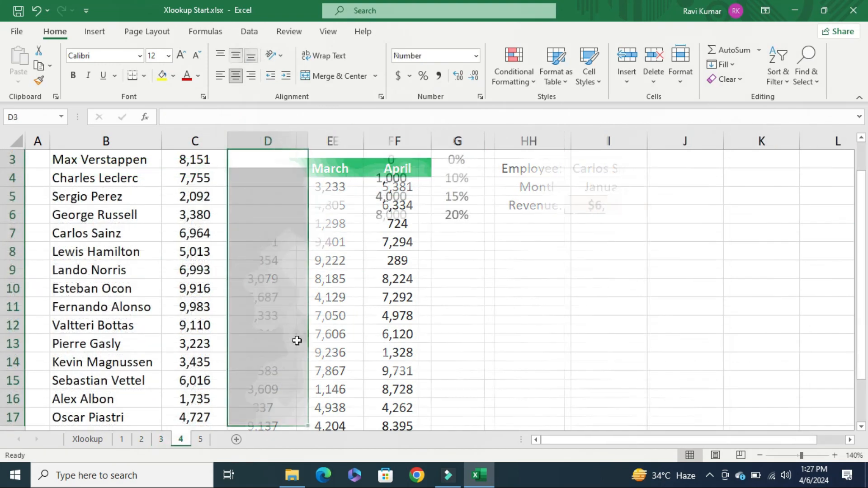
Step: Go to cell D8 in the blank Bonus column on sheet 4
scroll(297, 316, "up", 2)
left_click(277, 275)
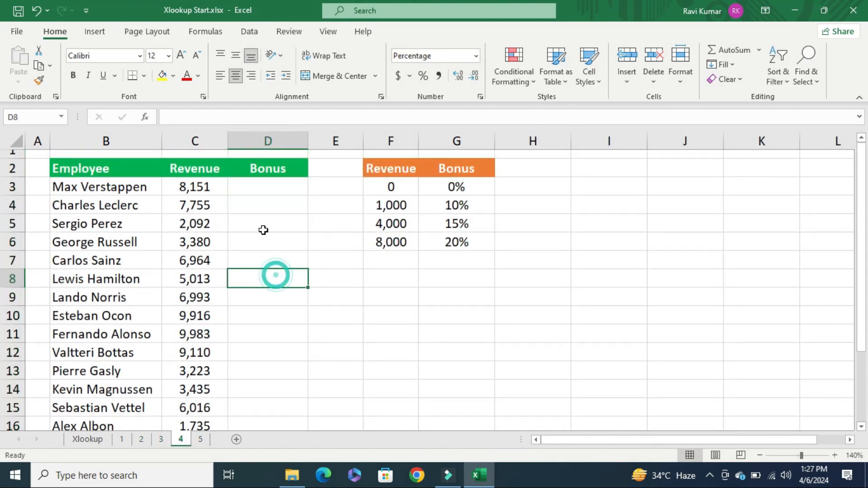
Step: Examine the revenue thresholds and their matching bonus rates in the lookup table F2:G6
left_click(258, 187)
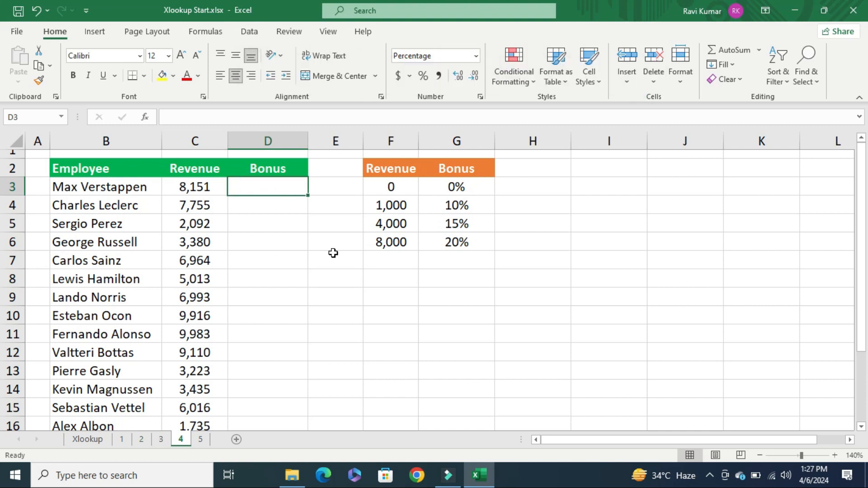
key("Up")
key("Left")
key("Right")
key("Right")
key("Right")
key("Down")
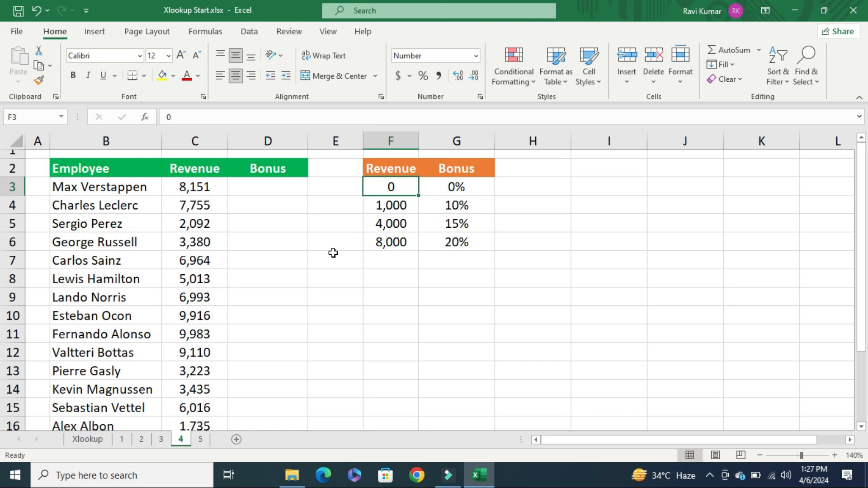
key("Right")
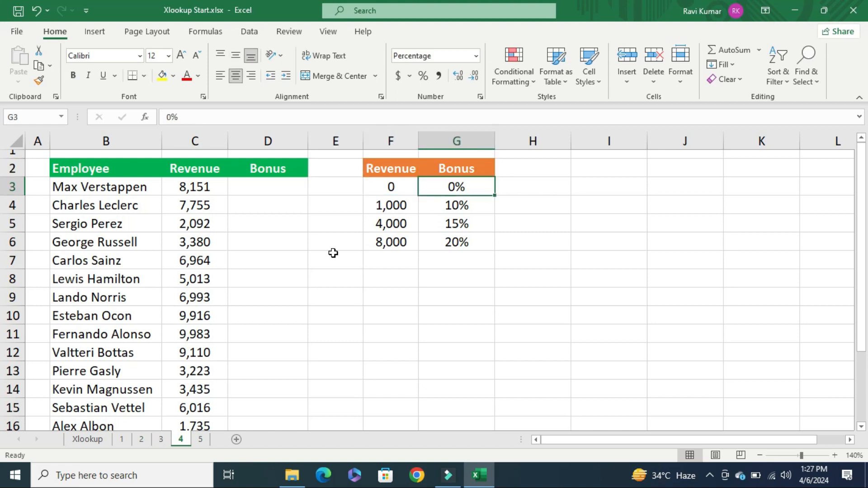
key("Left")
key("Down")
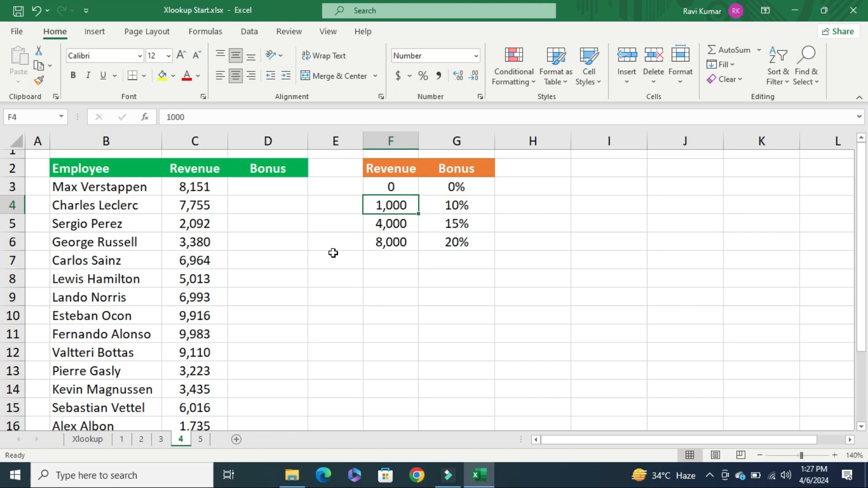
key("Right")
key("Left")
key("Down")
key("Down")
key("Down")
key("Up")
key("Up")
key("Up")
key("Up")
key("Up")
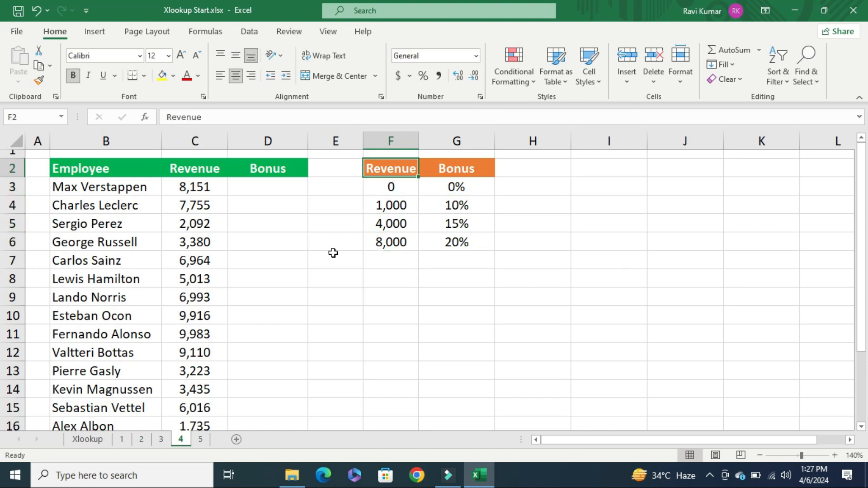
Step: Start an XLOOKUP formula in D3, the first Bonus cell, with the revenue in C3 as the lookup value
key("Right")
key("Right")
key("Down")
key("Left")
key("Left")
key("Left")
key("Left")
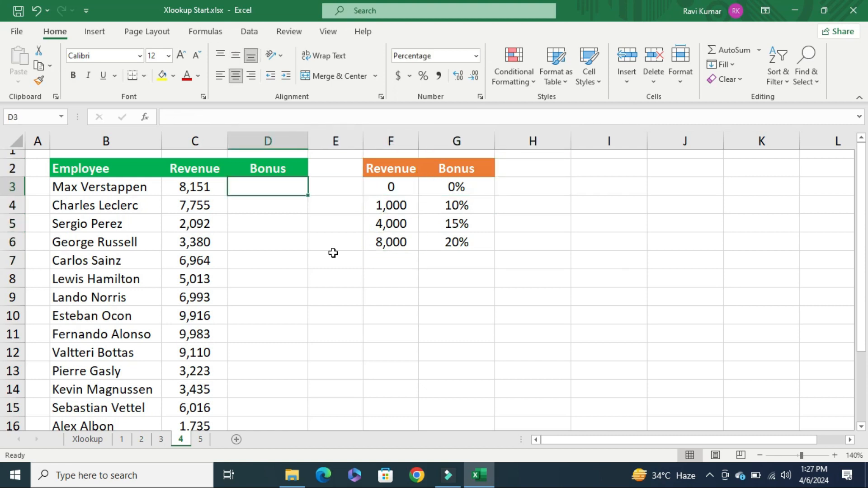
type("=xl")
key("Tab")
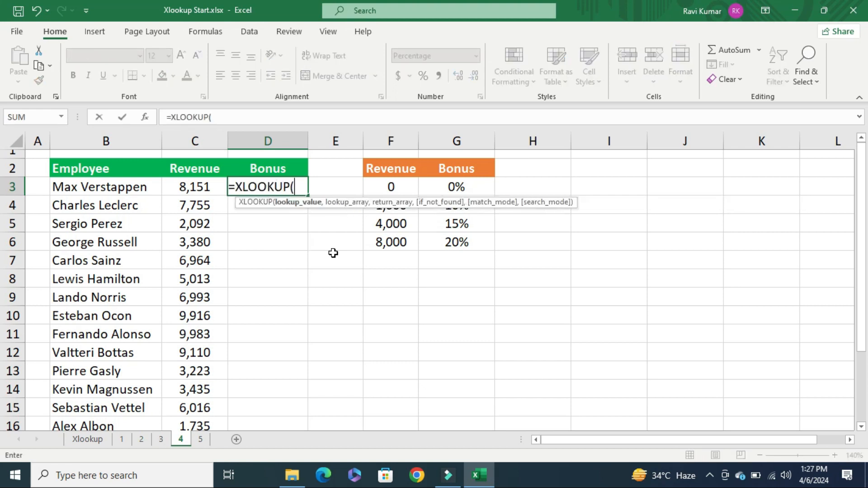
key("Left")
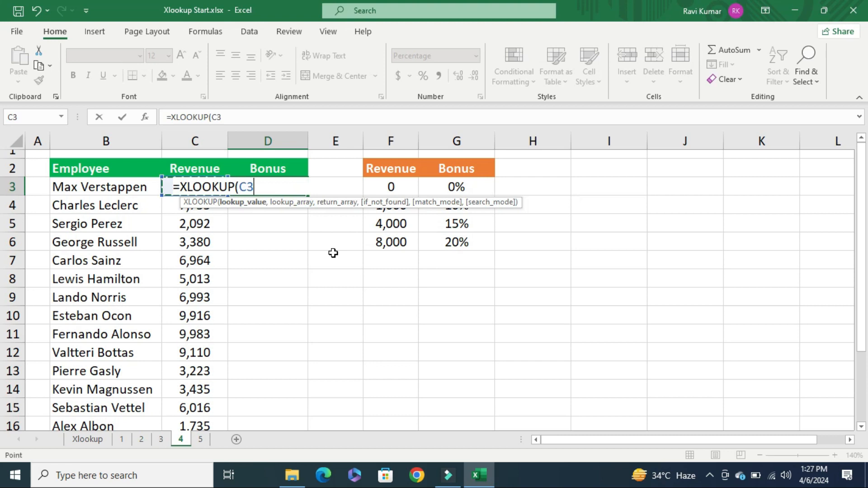
type(",")
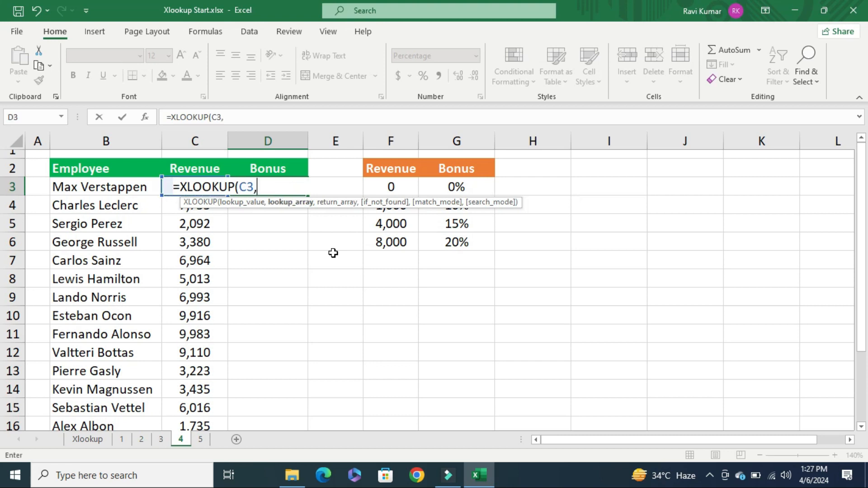
Step: Set the formula's lookup array to the revenue thresholds F3:F6
key("Right")
key("Right")
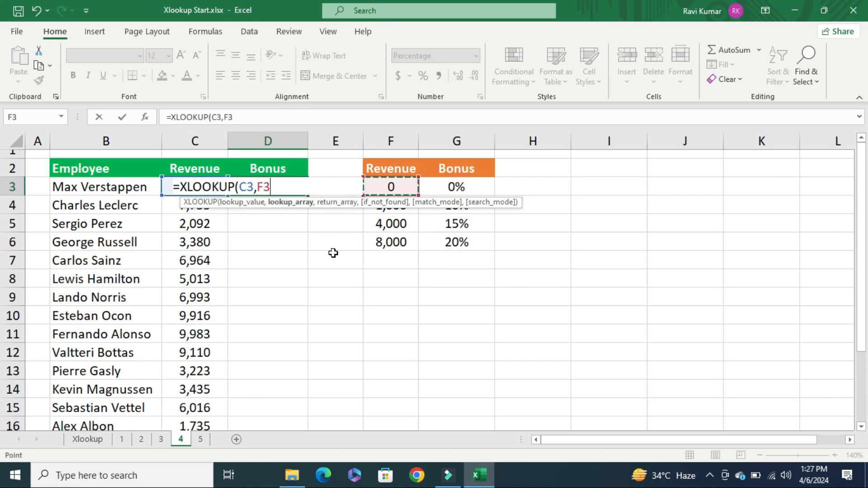
key("shift+Down")
key("shift+Down")
key("shift+Down")
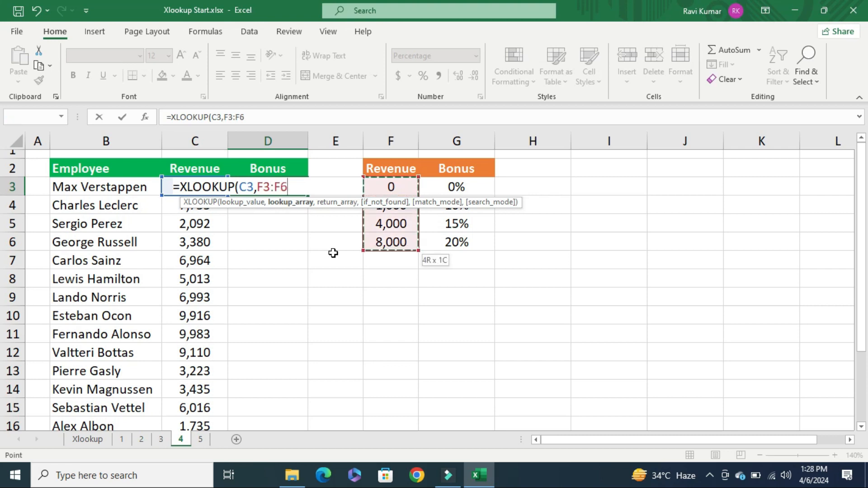
type(",")
Step: Set the formula's return array to the bonus rates G3:G6
key("Right")
key("Right")
key("Right")
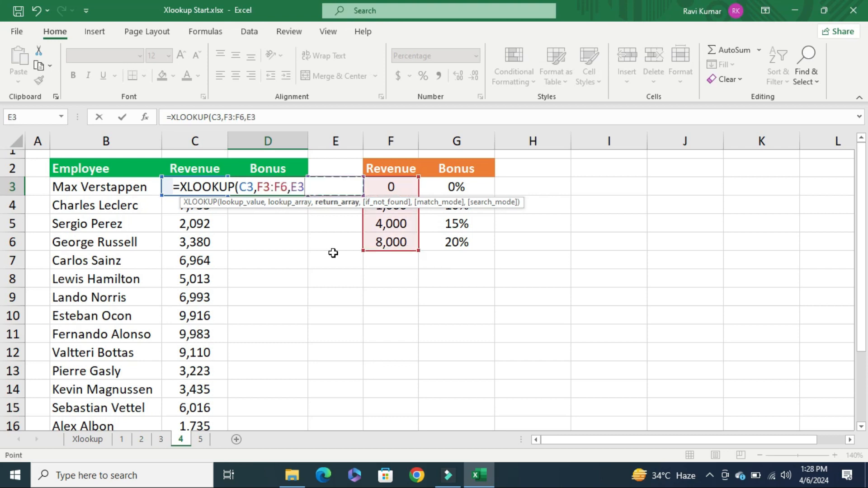
key("shift+Down")
key("shift+Down")
key("shift+Down")
type(",")
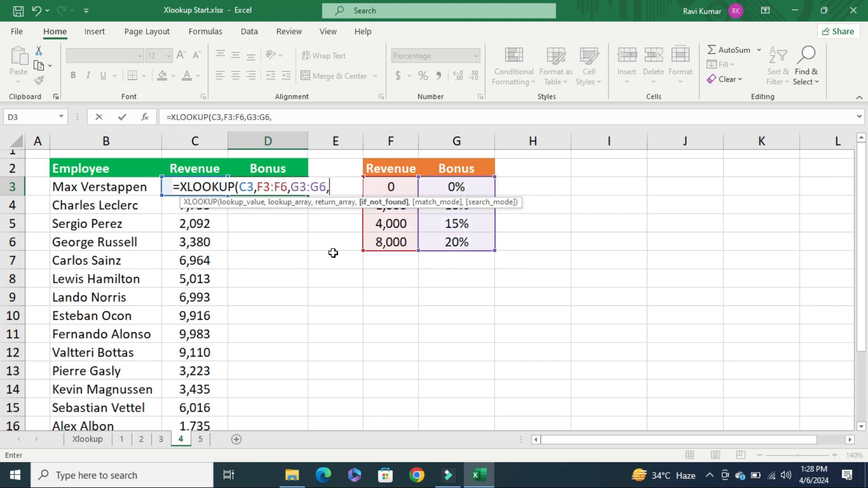
Step: Skip the if-not-found argument, review the match mode options, and commit the D3 formula with the match mode left empty
type(",")
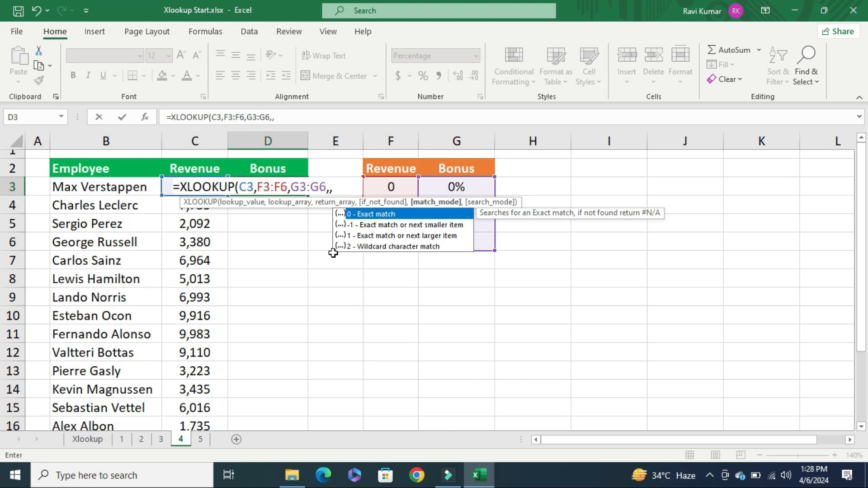
key("Down")
key("Down")
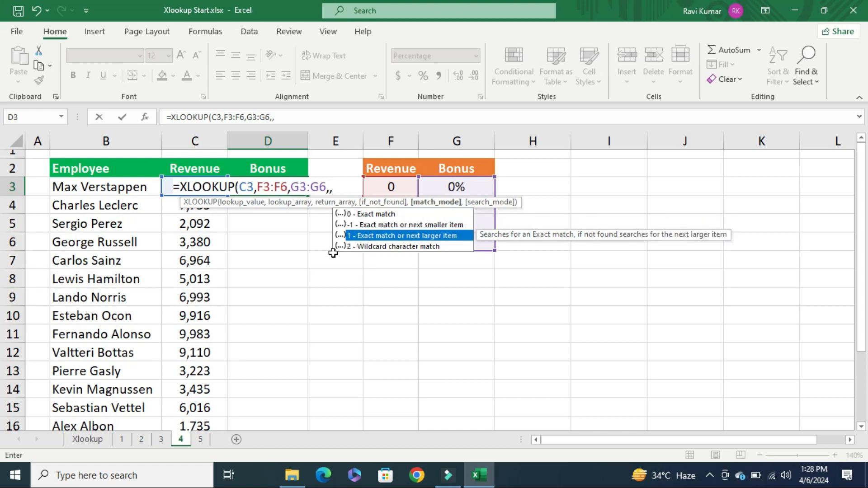
key("Down")
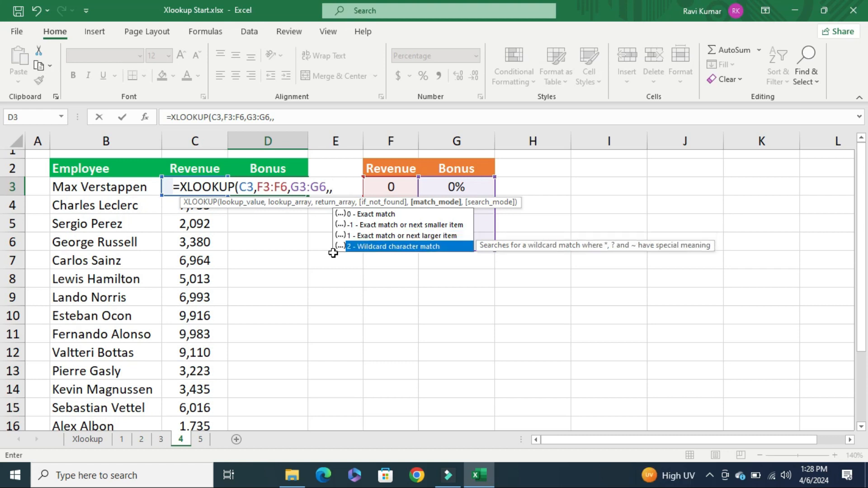
key("Up")
key("Up")
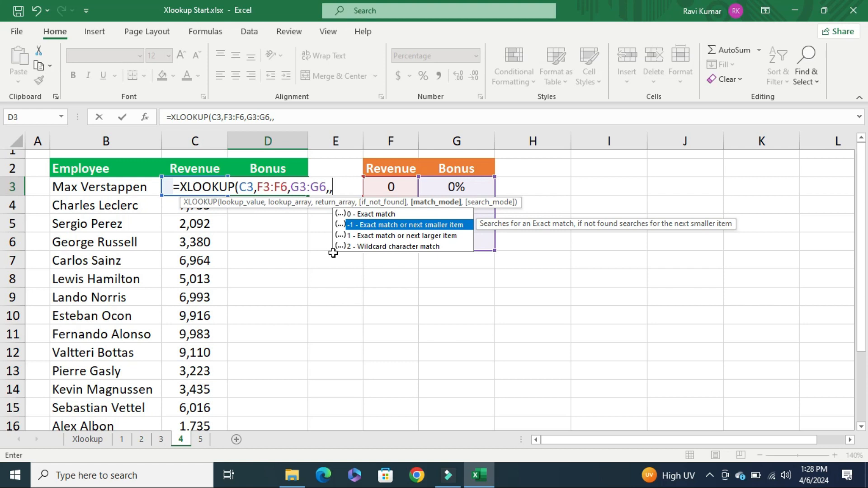
key("Return")
key("Up")
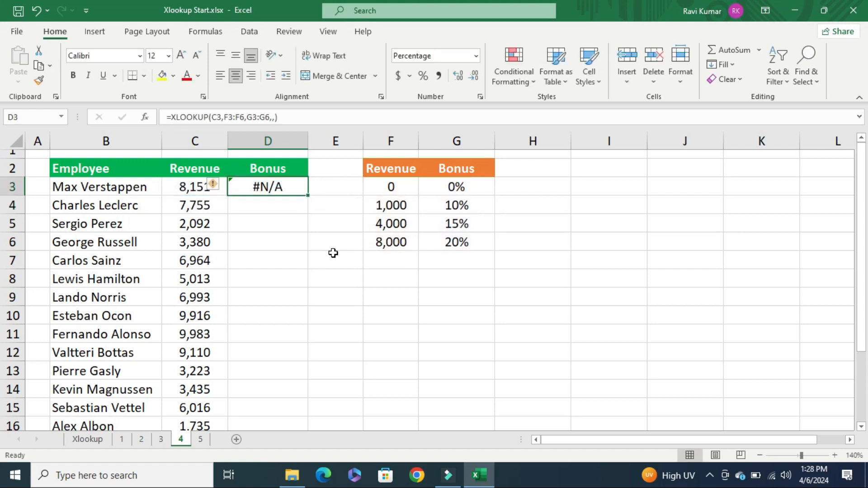
Step: Edit the D3 formula to use match mode -1, exact match or next smaller item
key("F2")
key("Left")
type("-1")
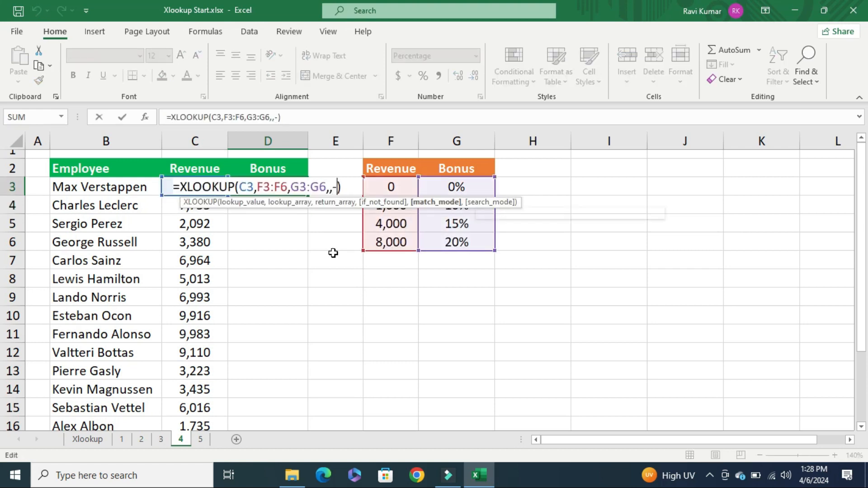
key("Down")
key("Down")
key("Up")
key("Tab")
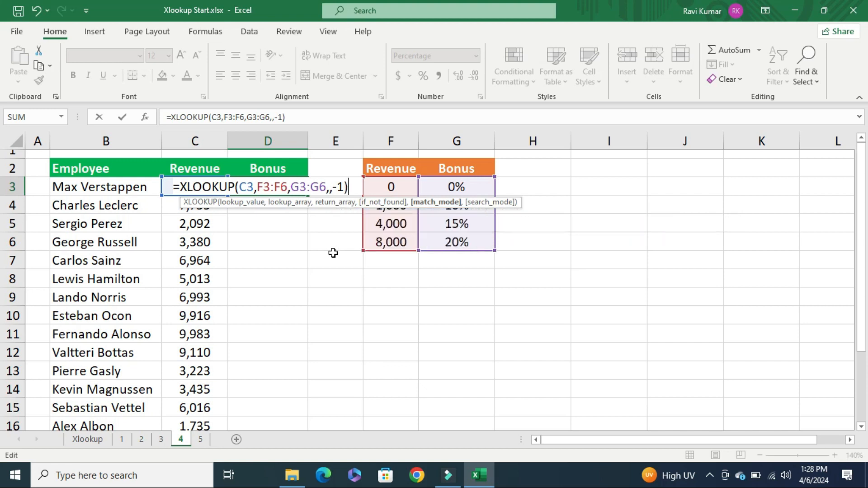
key("BackSpace")
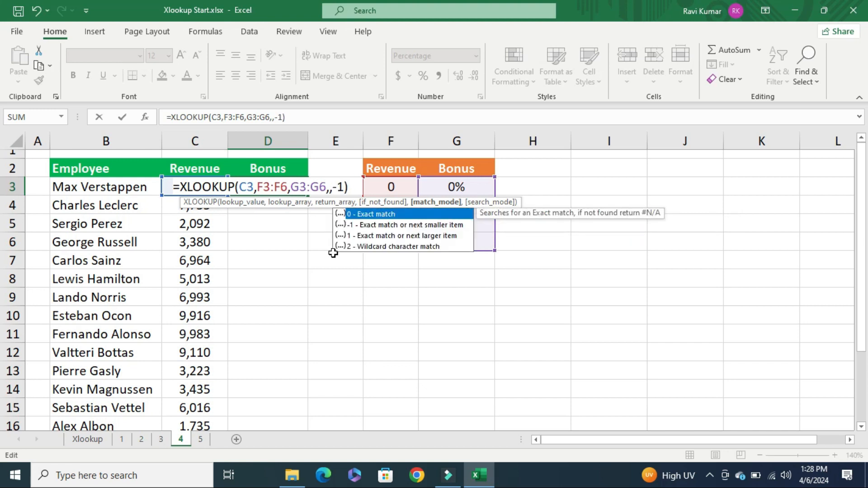